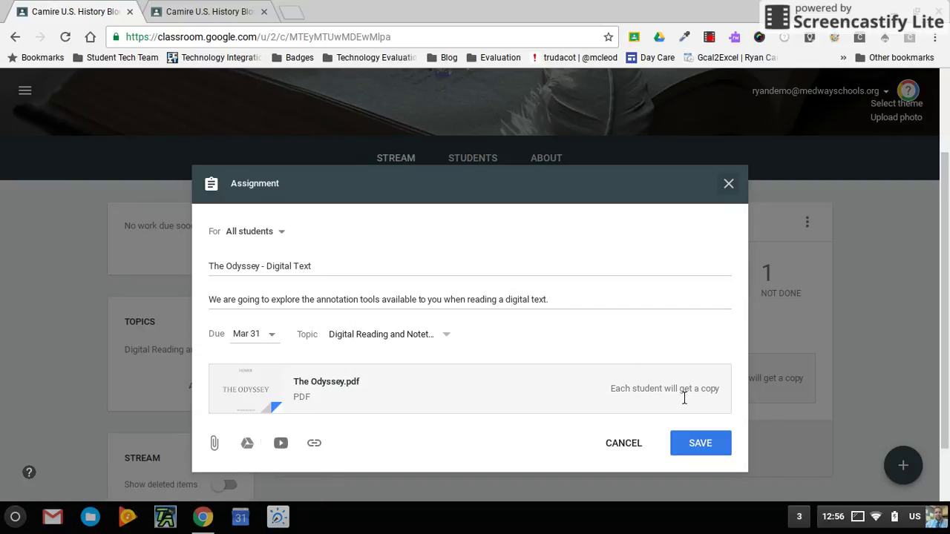
- Save the edited 'The Odyssey - Digital Text' assignment so every student gets their own PDF copy
left_click(707, 445)
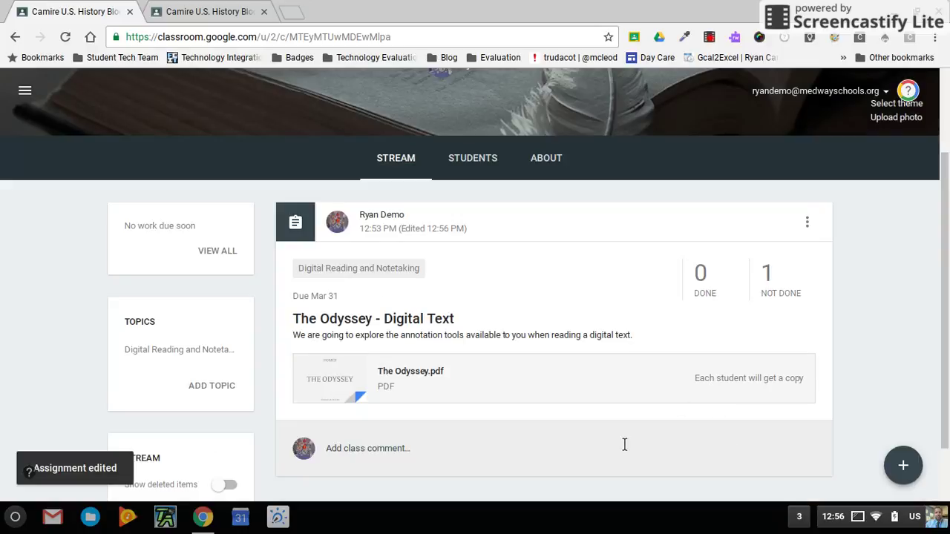
- In the student view, open the Odyssey assignment and its attached PDF
left_click(204, 10)
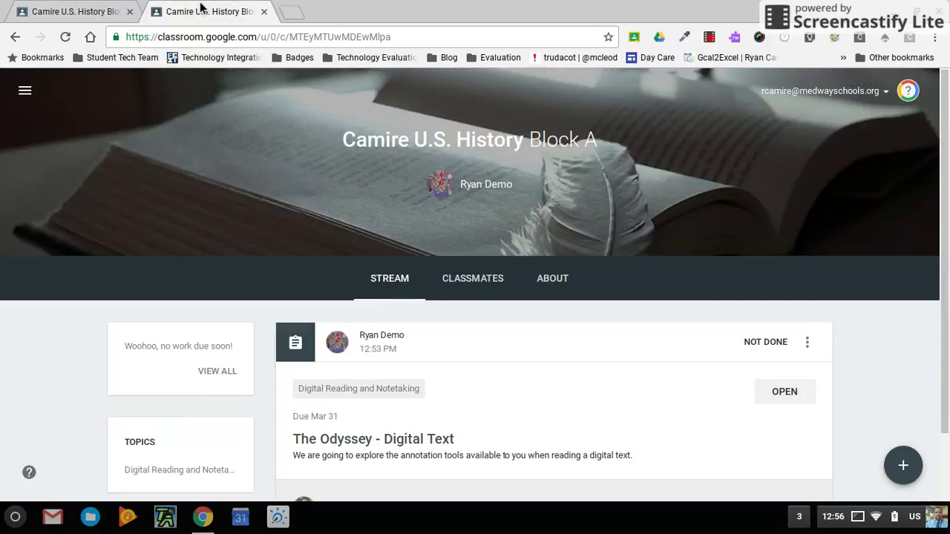
scroll(789, 404, "down", 1)
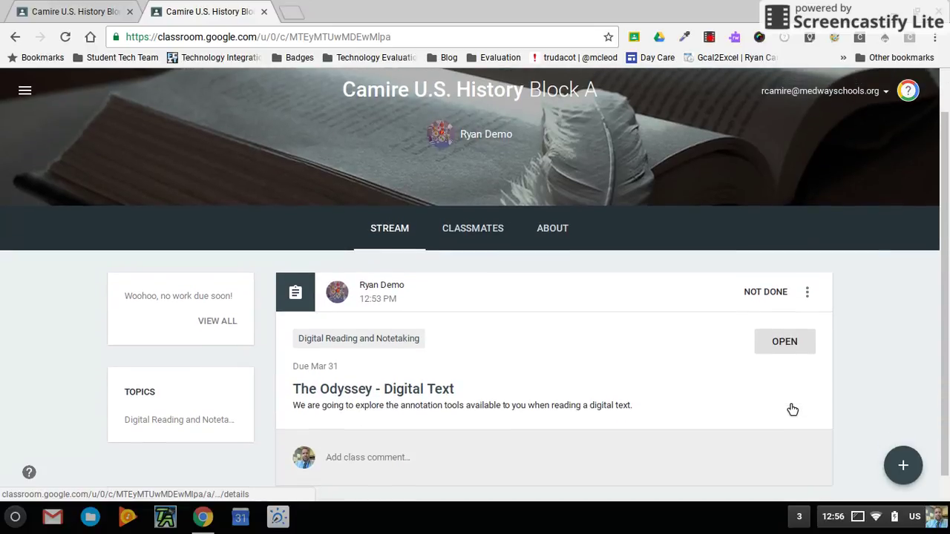
left_click(786, 342)
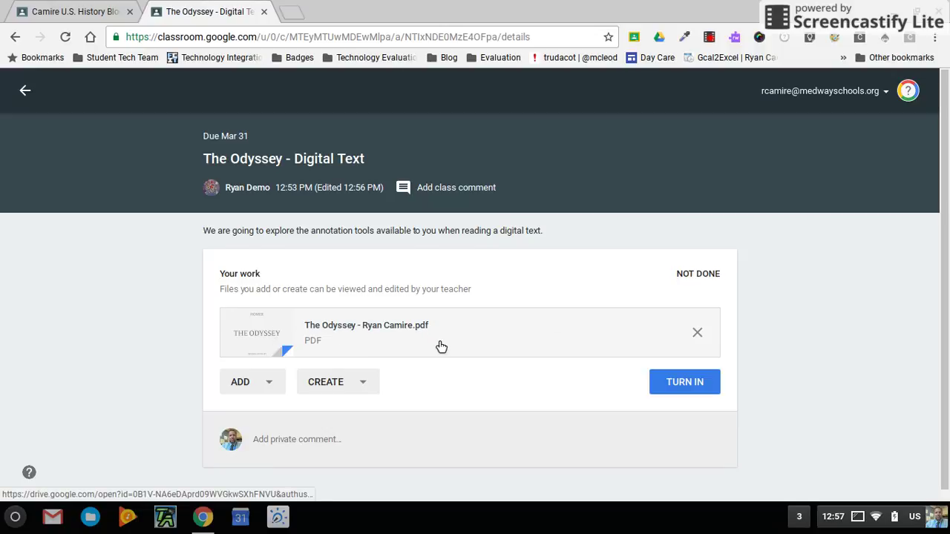
left_click(380, 333)
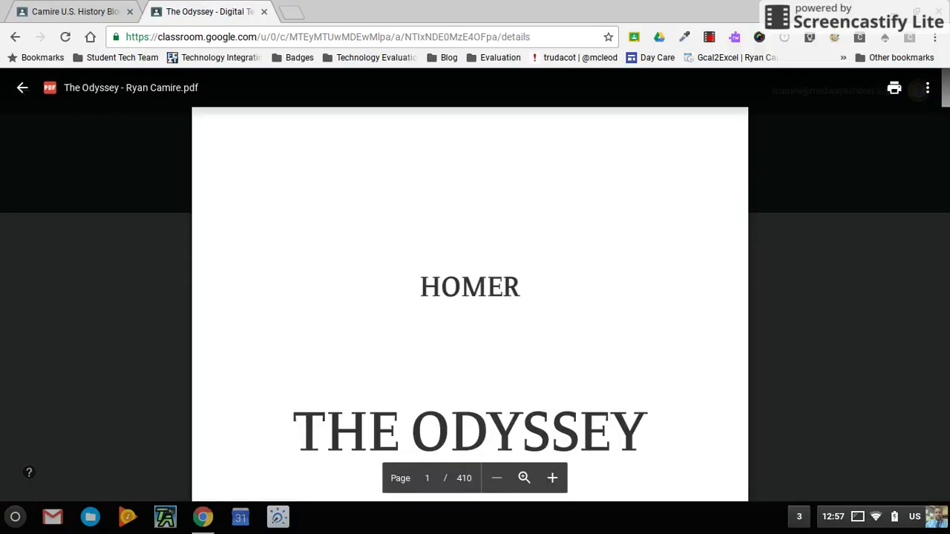
- Open the student's 410-page Odyssey PDF copy in a new window
scroll(469, 297, "down", 10)
scroll(470, 297, "down", 10)
scroll(471, 89, "up", 15)
scroll(470, 89, "up", 5)
left_click(929, 90)
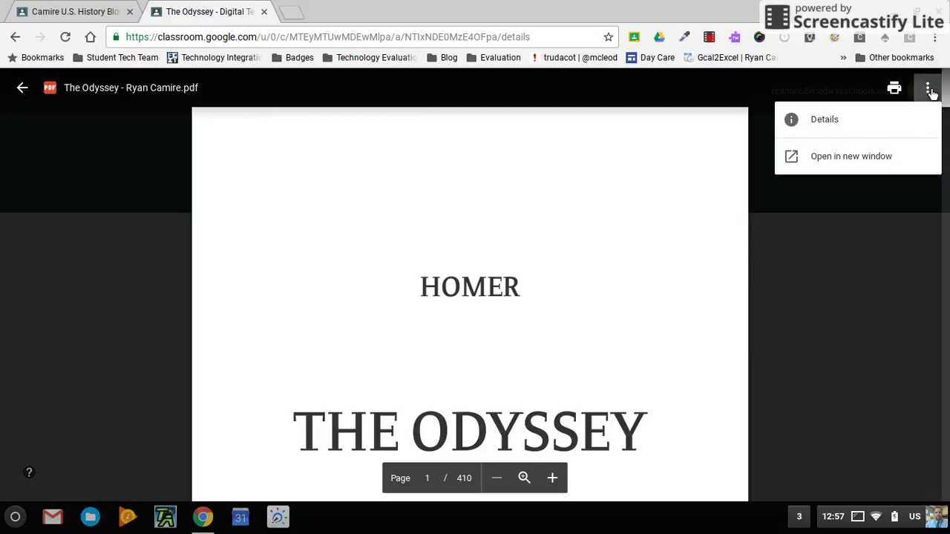
left_click(868, 154)
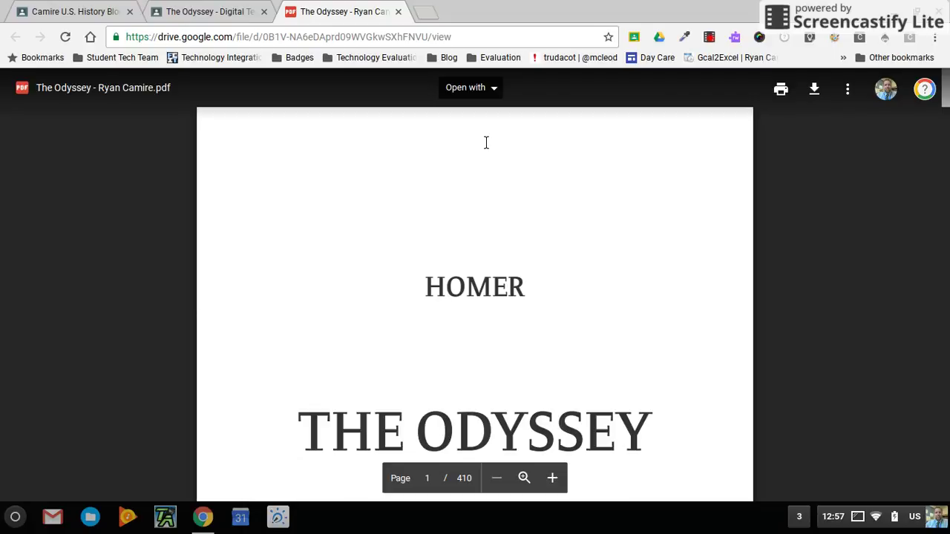
- Send The Odyssey PDF from Google Drive to Kami, then return to the Drive tab
left_click(484, 90)
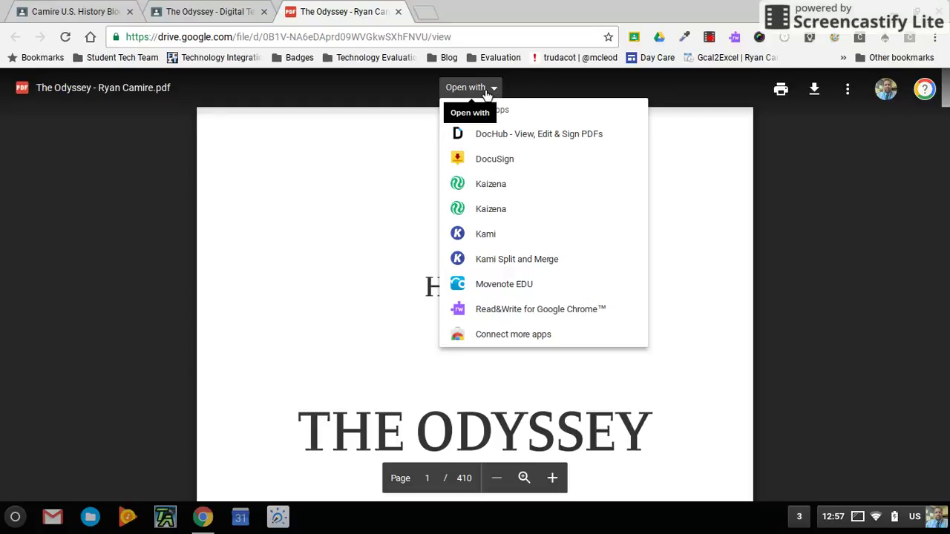
left_click(505, 237)
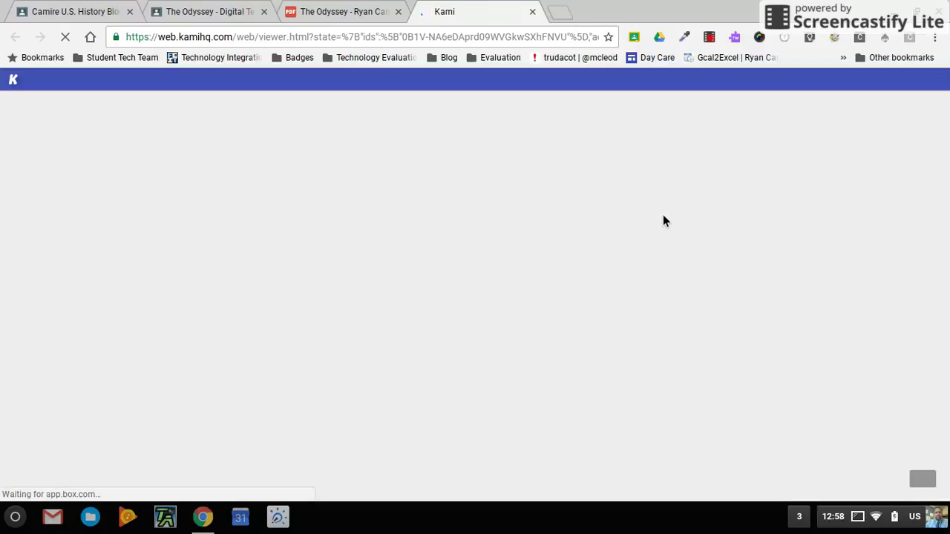
key("ctrl+shift+Tab")
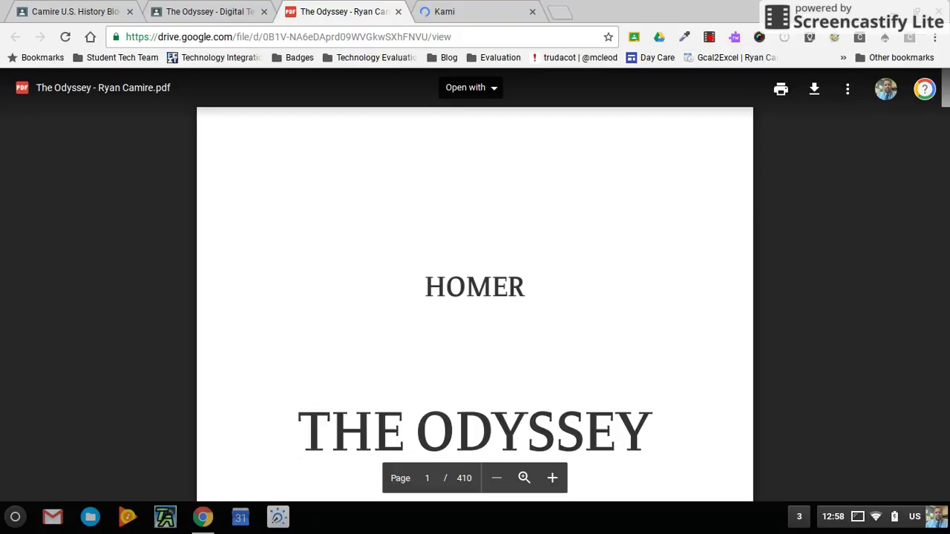
left_click(454, 9)
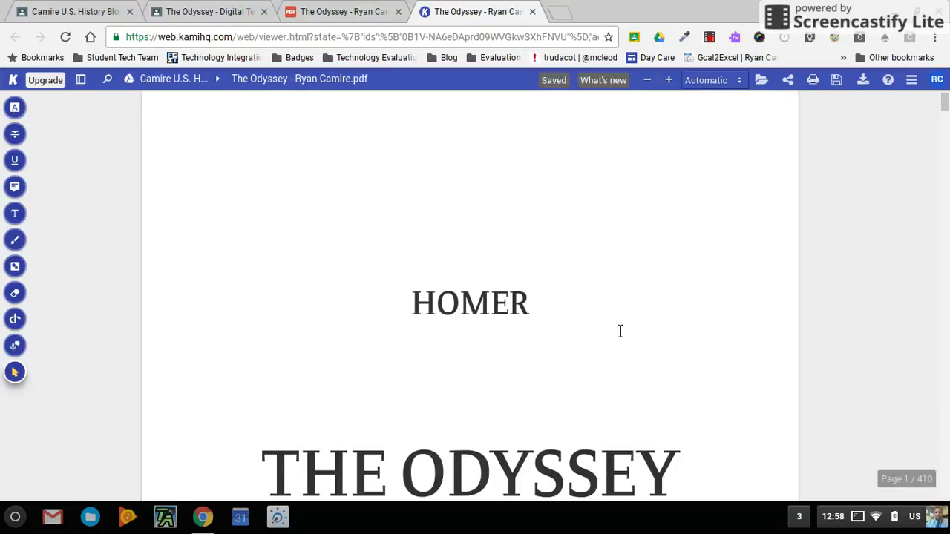
scroll(592, 338, "down", 20)
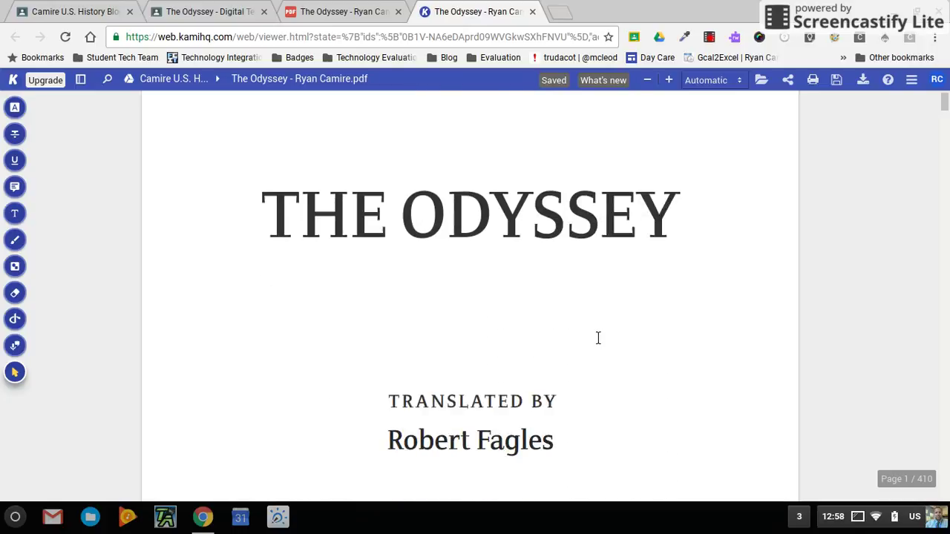
scroll(591, 338, "down", 5)
scroll(592, 338, "up", 12)
scroll(592, 337, "up", 10)
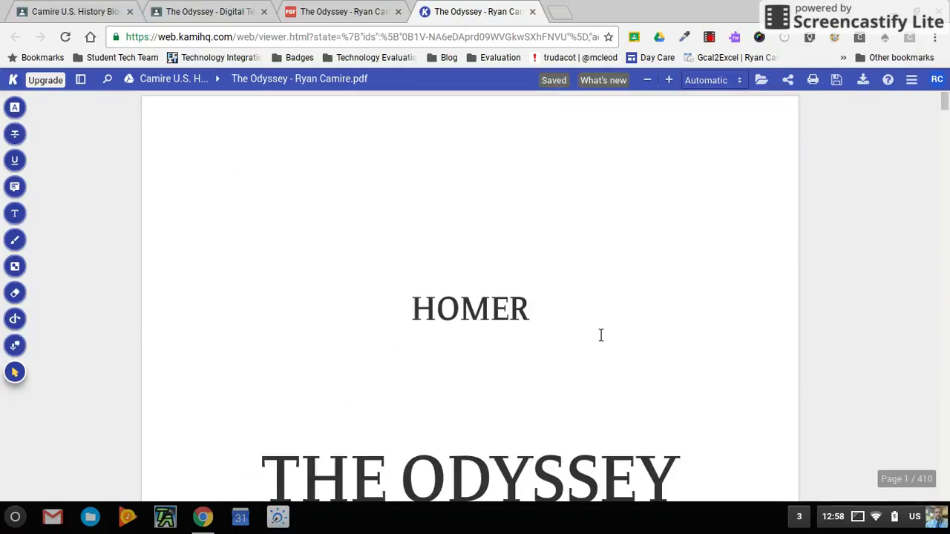
scroll(601, 336, "down", 8)
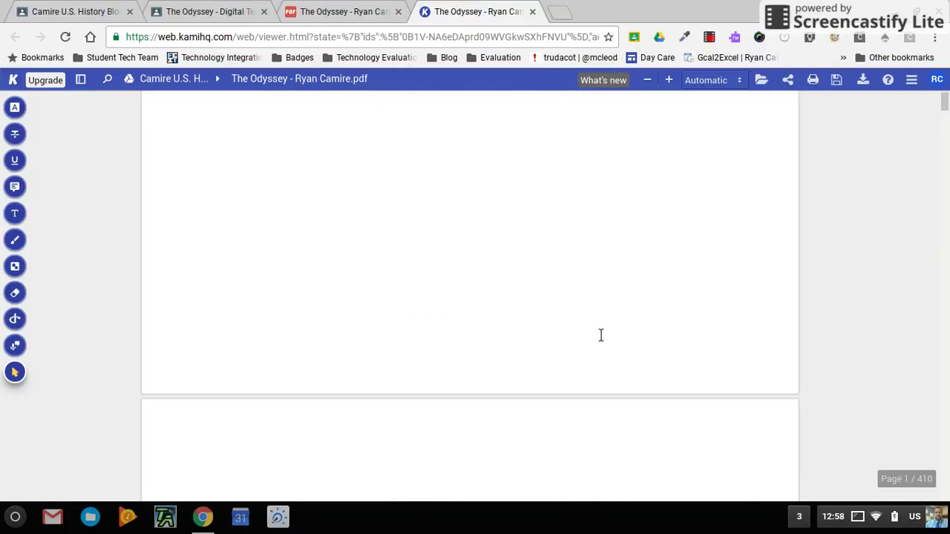
scroll(594, 330, "down", 5)
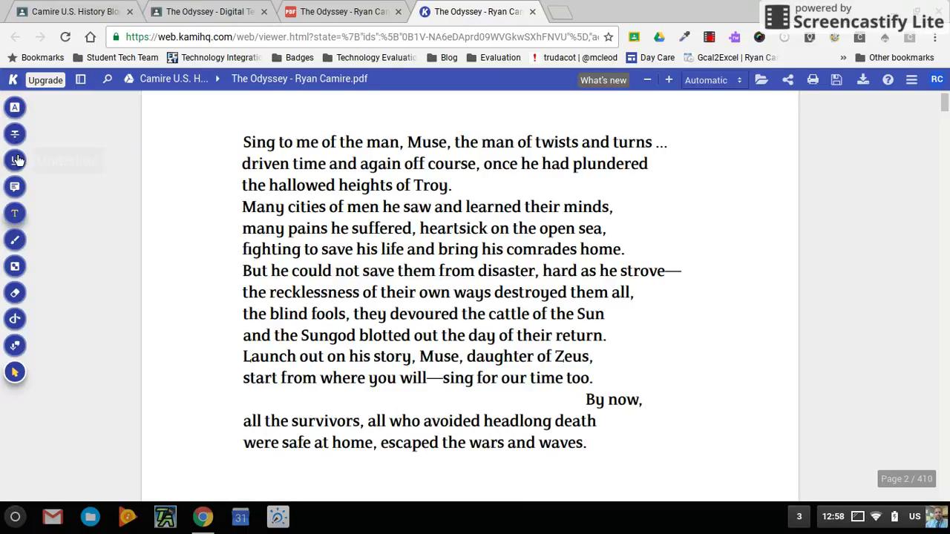
- Highlight the poem's opening line and a half in yellow and 'Many cities of men he saw' in red
left_click(16, 109)
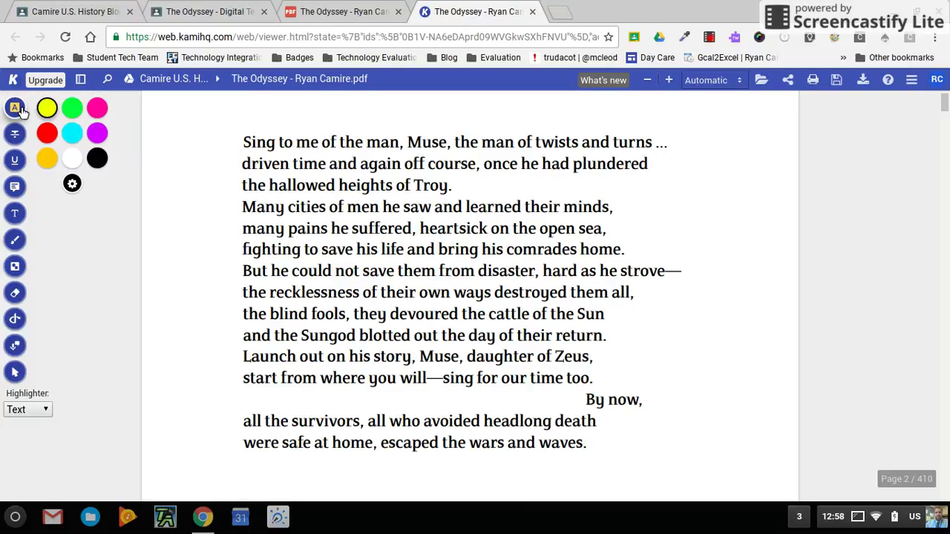
left_click(47, 109)
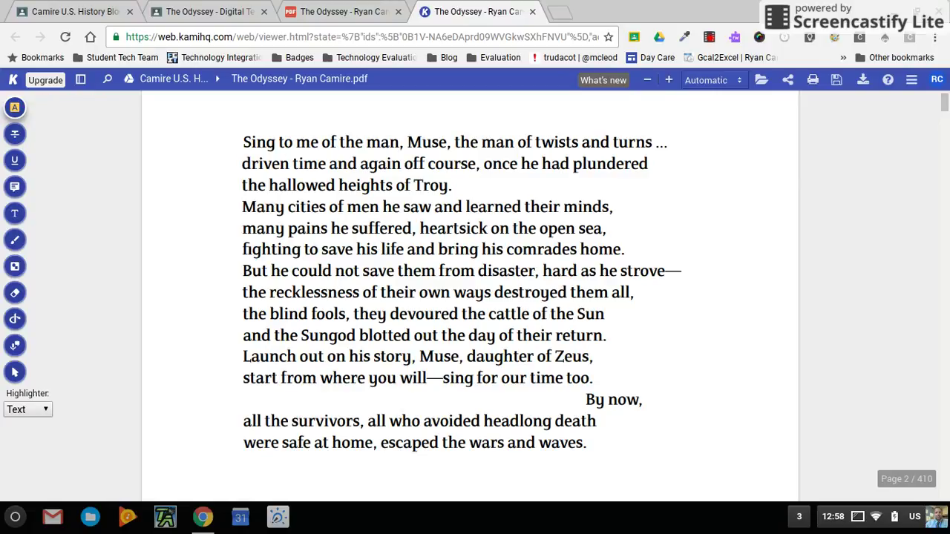
left_click_drag(255, 143, 546, 165)
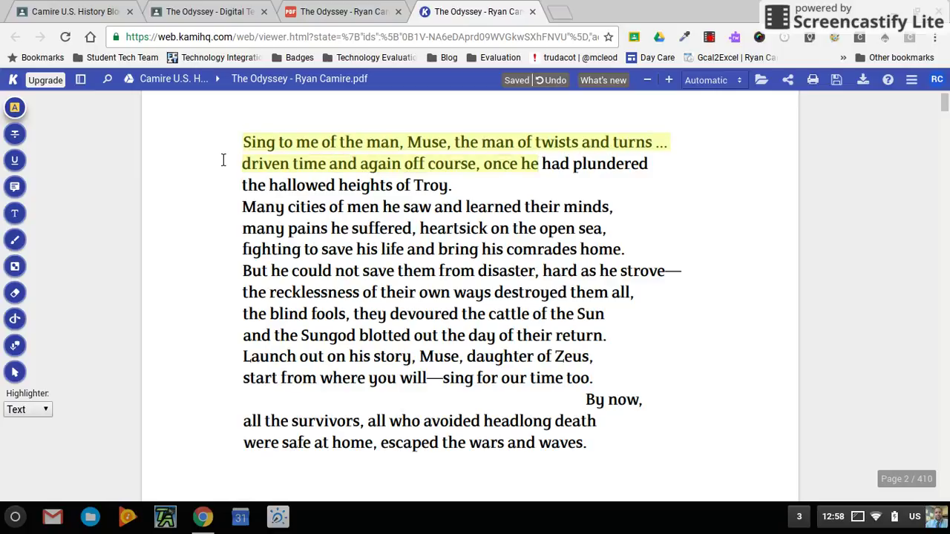
left_click(15, 107)
left_click_drag(253, 212, 446, 210)
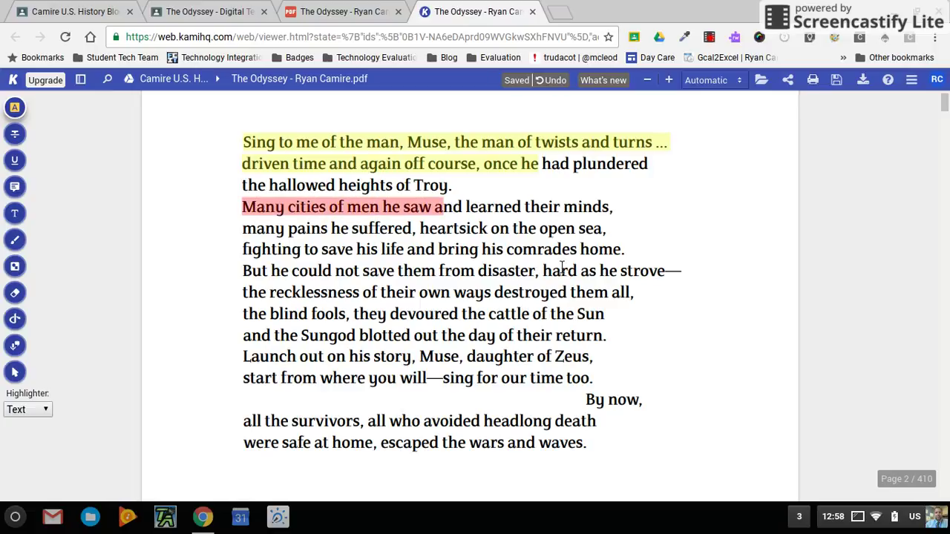
scroll(333, 256, "down", 7)
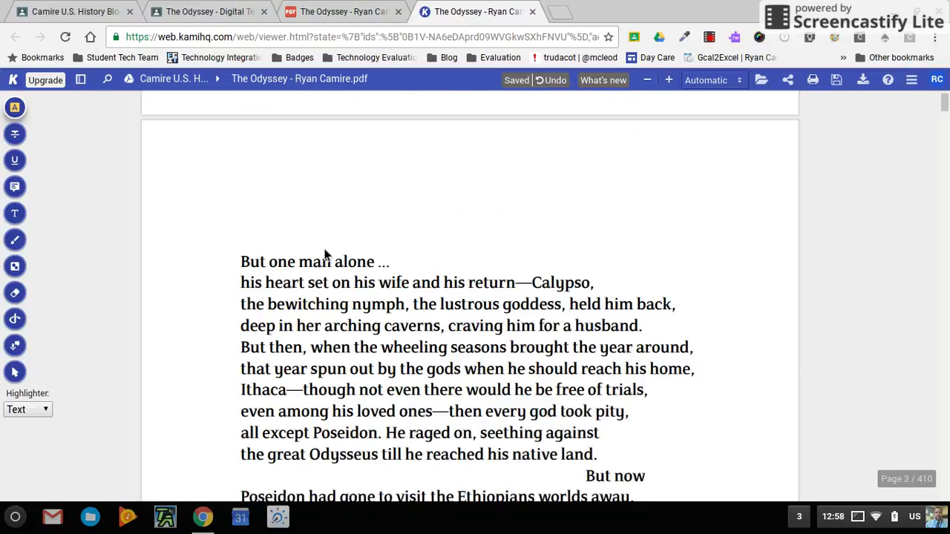
- Strike through 'her arching caverns, craving' in red
left_click(15, 134)
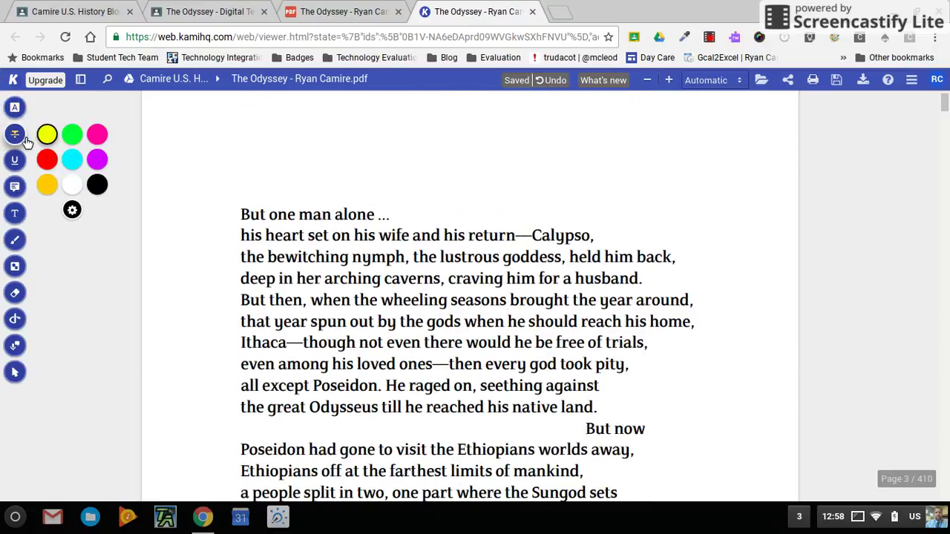
left_click(47, 159)
left_click_drag(240, 279, 249, 279)
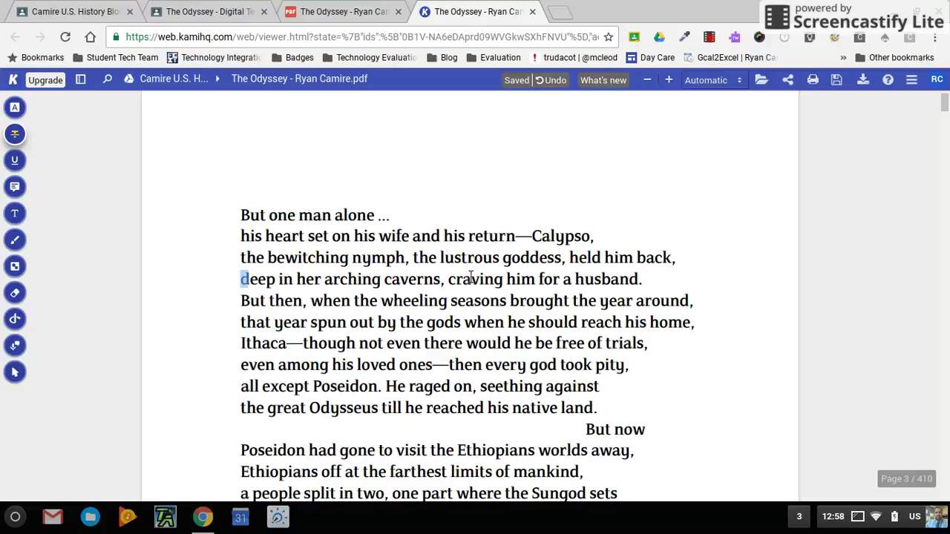
right_click(422, 282)
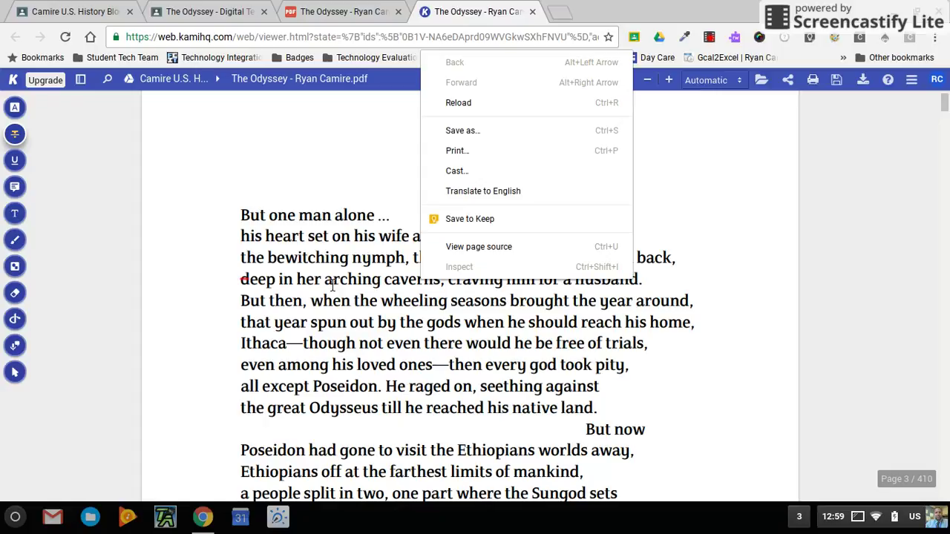
left_click(315, 284)
left_click_drag(298, 279, 504, 279)
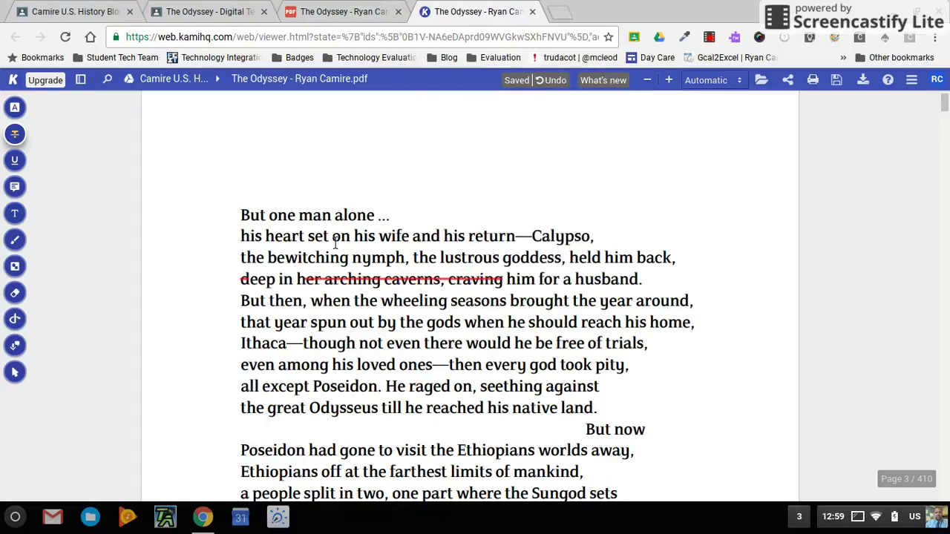
- Underline 'his return—Calypso,' in orange
left_click(14, 159)
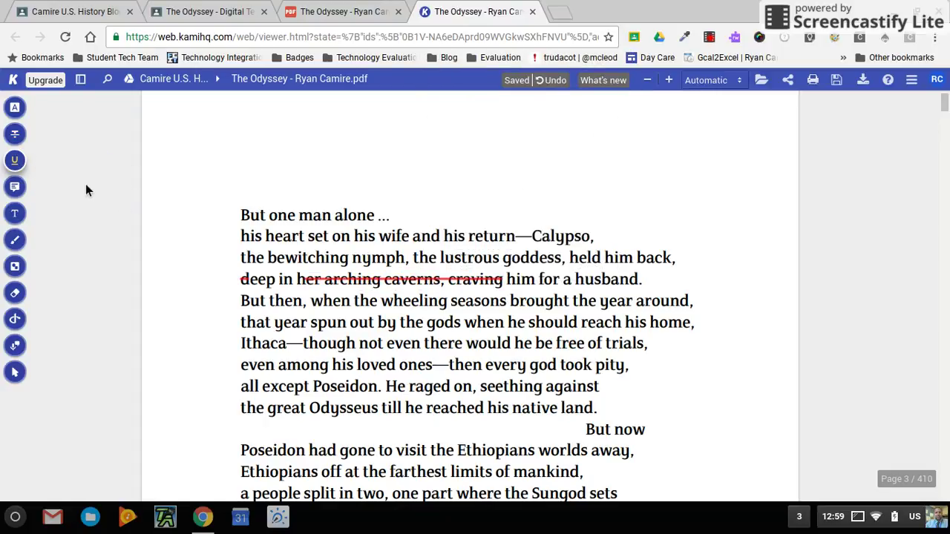
mouse_move(15, 162)
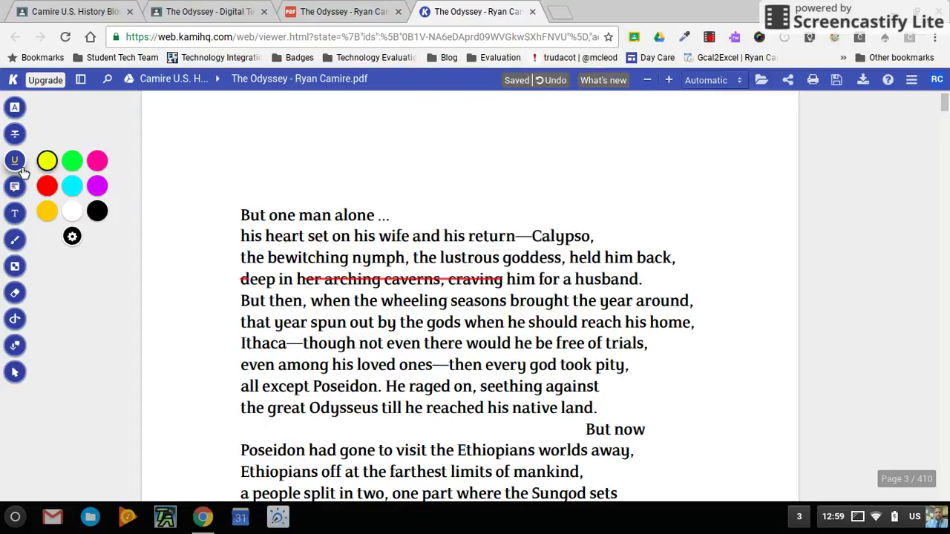
left_click(49, 211)
left_click_drag(444, 236, 602, 240)
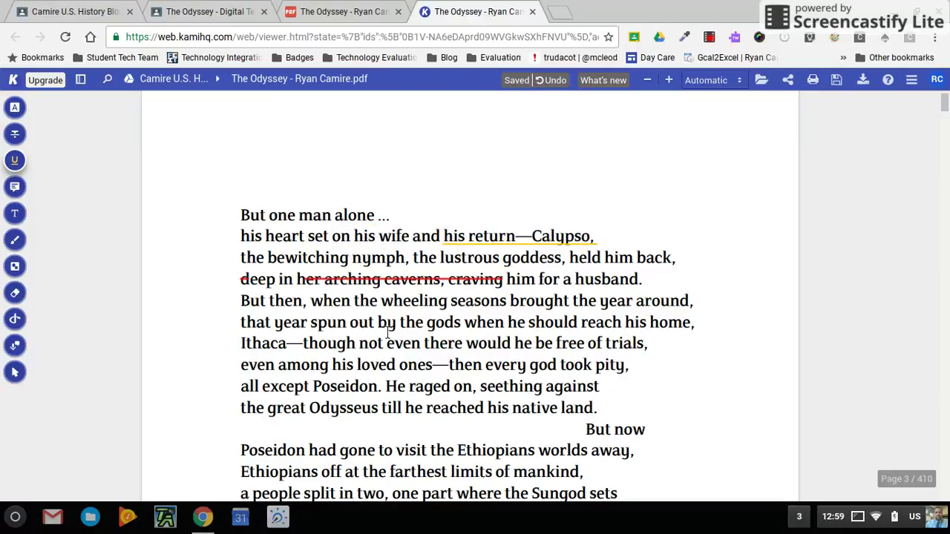
- Post a page-3 comment 'REmember this for the test.' and place its pin beside 'Calypso,'
mouse_move(31, 190)
left_click(48, 236)
left_click(208, 236)
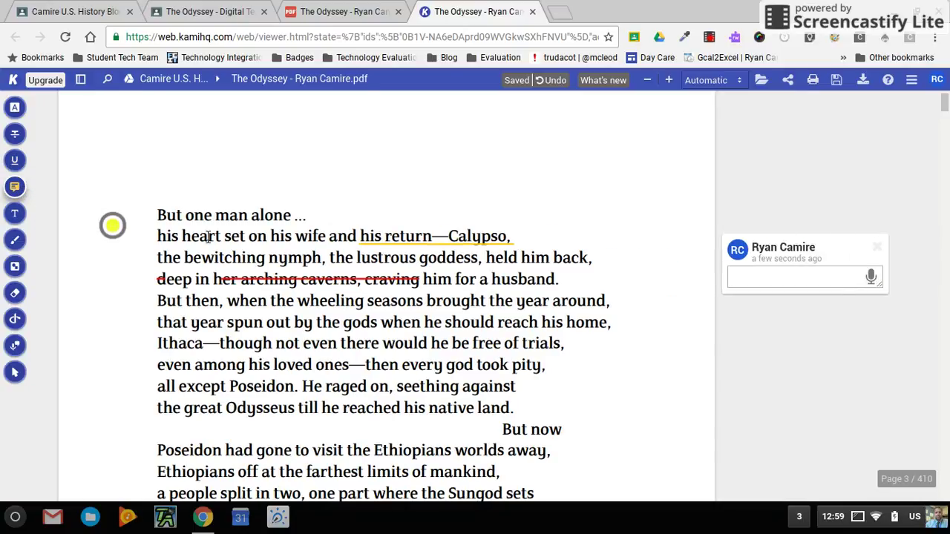
type("REmember this for the test.")
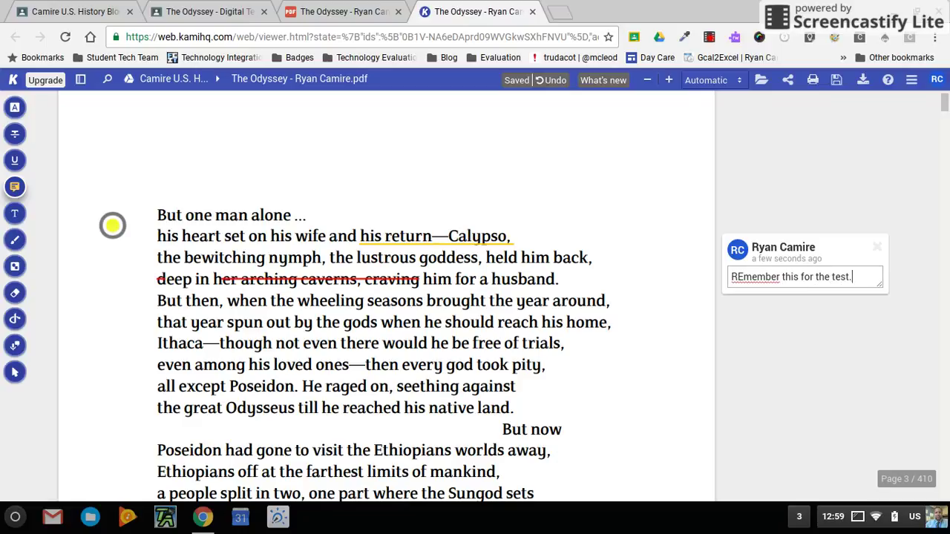
key("Return")
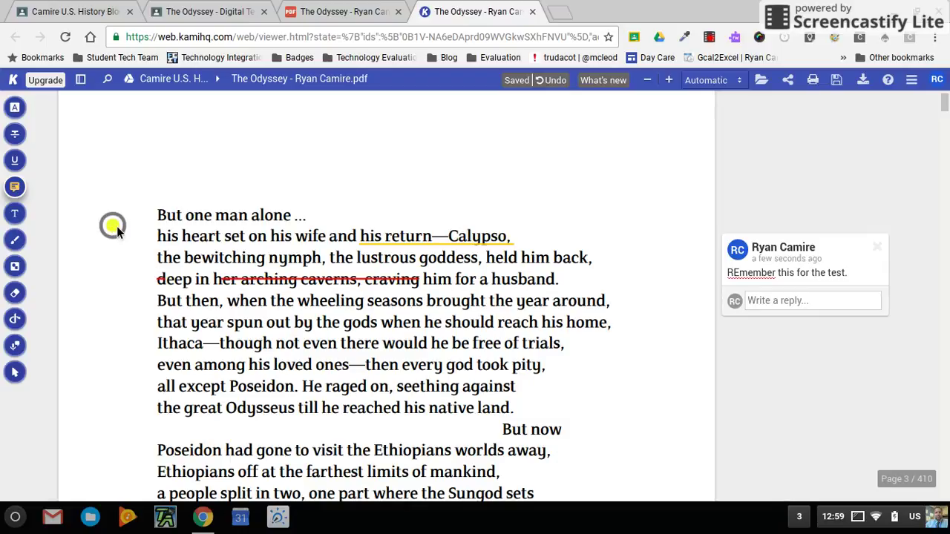
left_click(531, 234)
left_click(586, 358)
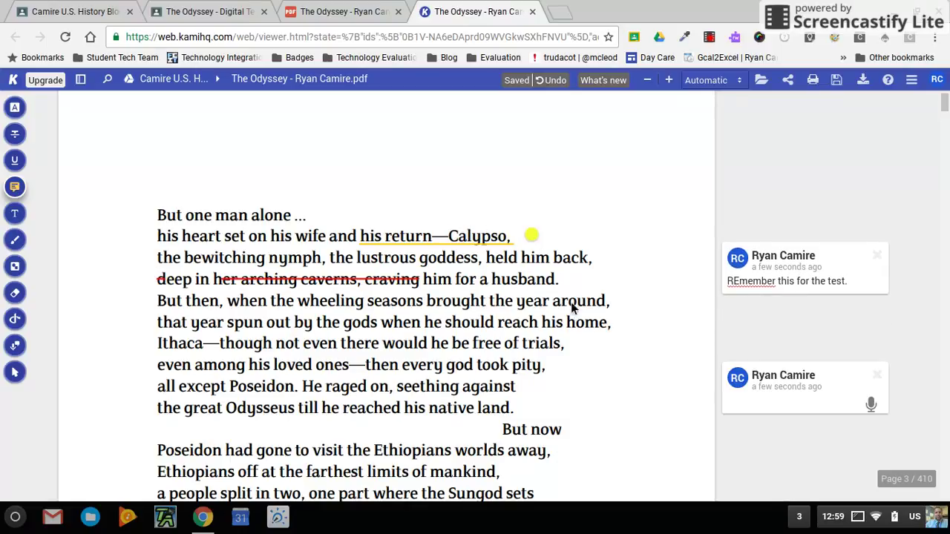
left_click(532, 234)
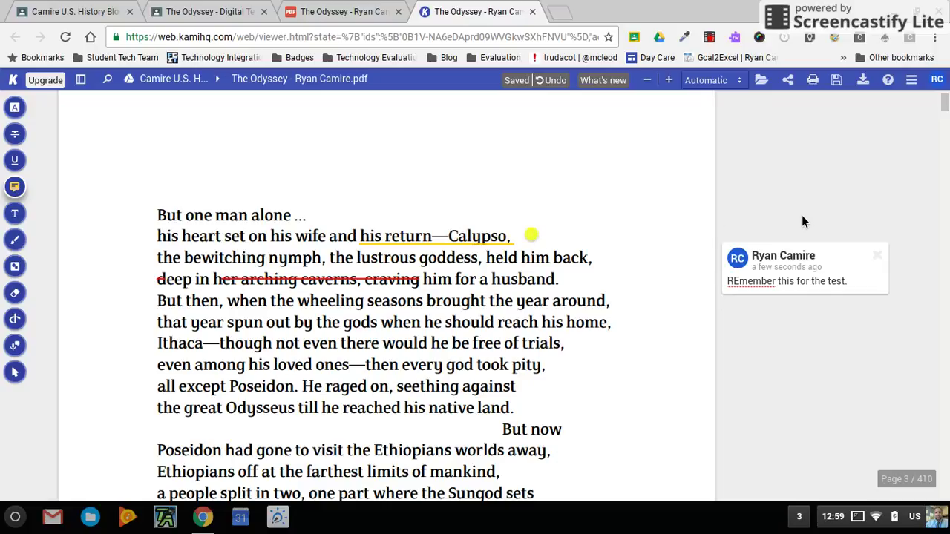
- Add a text box reading 'Add my own text here.' after 'But one man alone'
left_click(15, 215)
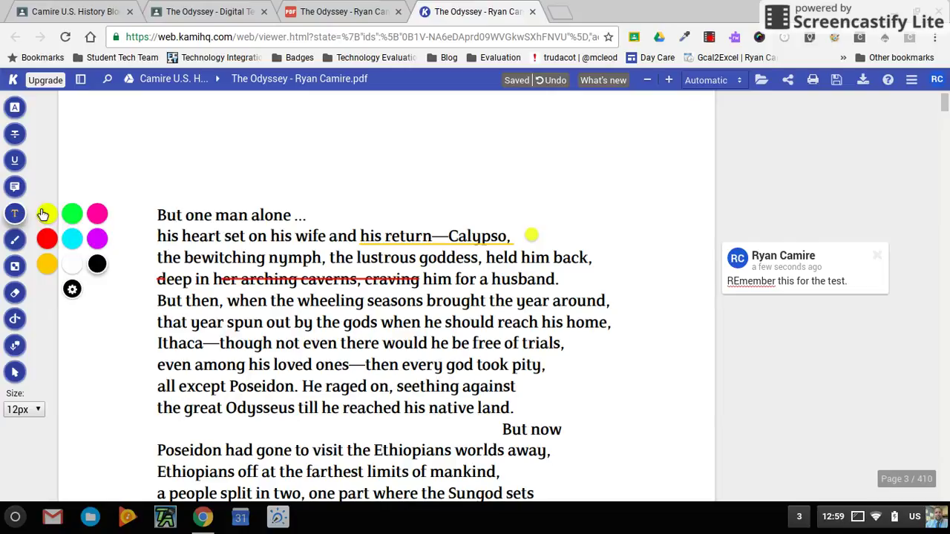
left_click(335, 216)
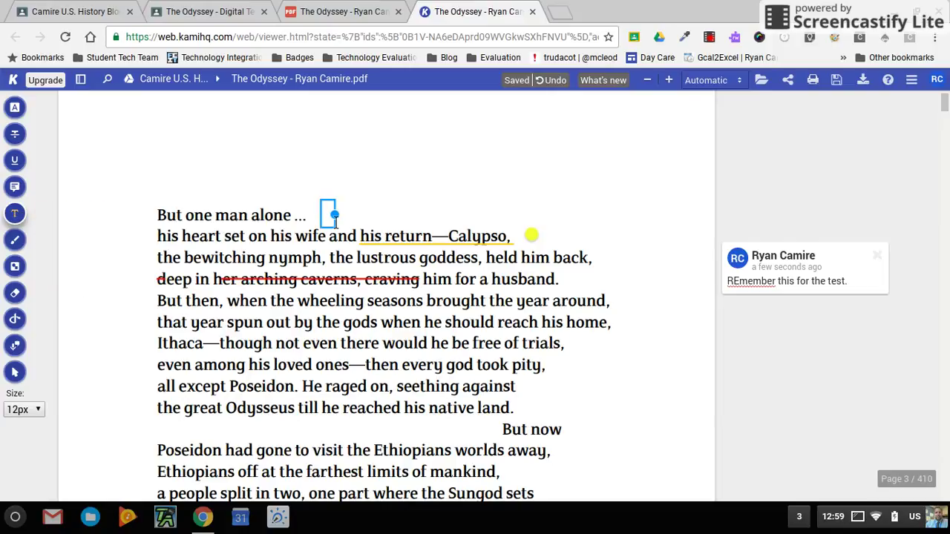
type("Add my")
key("BackSpace")
type("y own text here.")
left_click(424, 226)
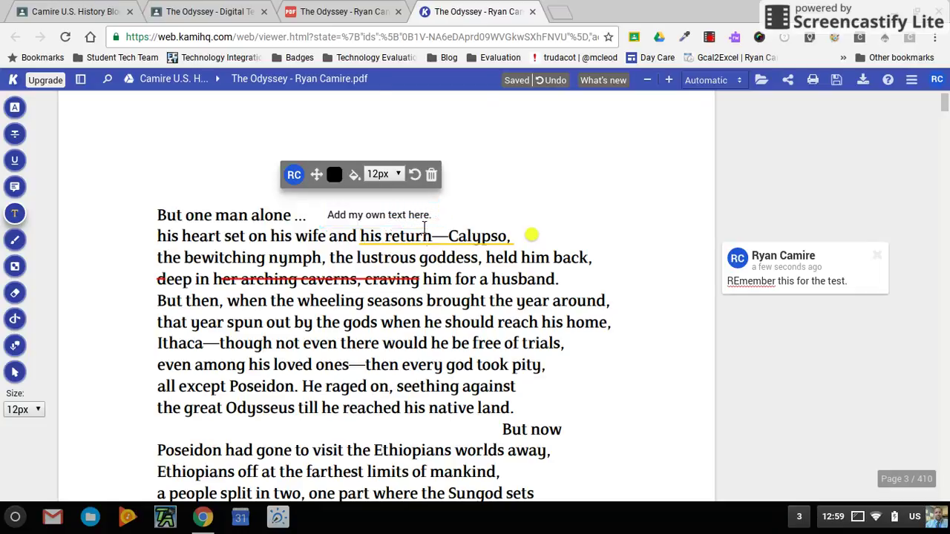
- Move the text box to the right of the poem, beside the Poseidon lines, and deselect it
left_click(401, 256)
left_click(391, 208)
left_click(331, 214)
left_click(308, 174)
left_click(308, 174)
left_click_drag(290, 174, 544, 364)
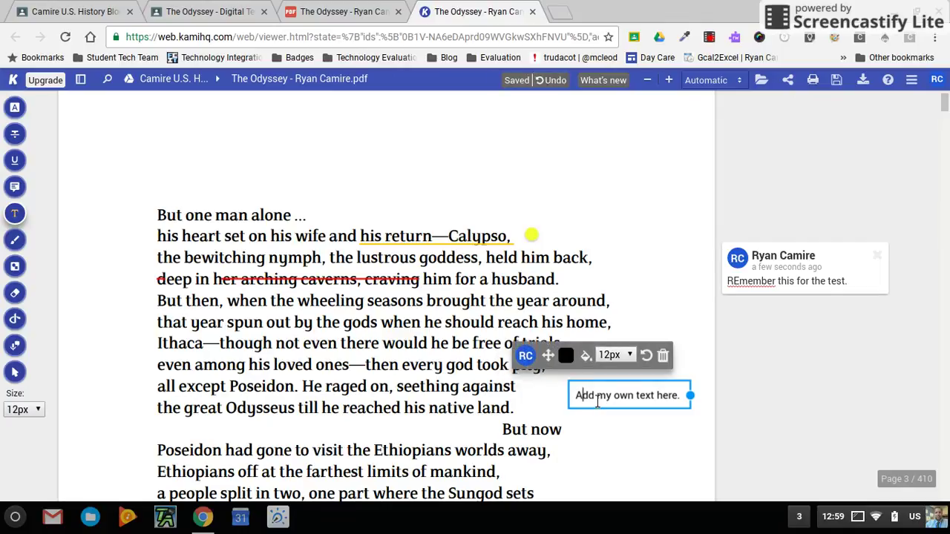
left_click(623, 466)
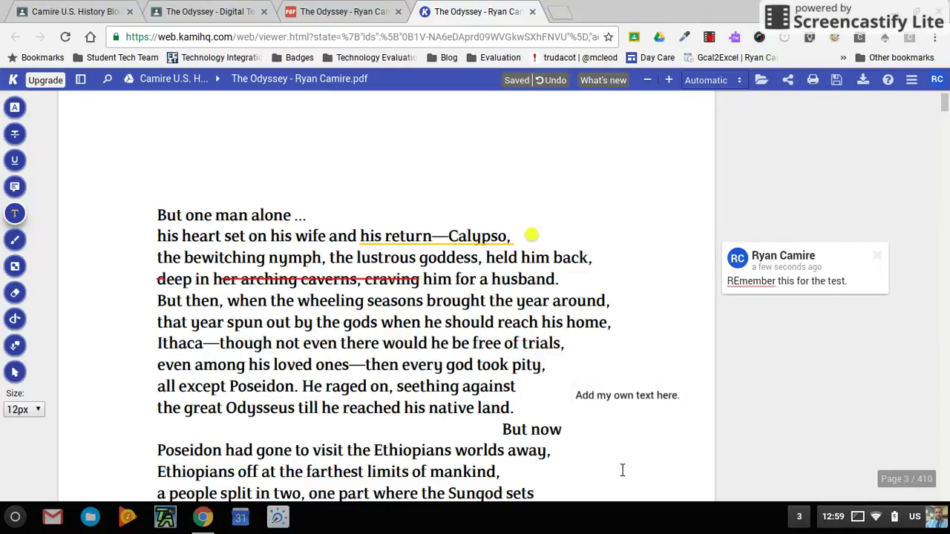
- Switch to a purple freehand pen and draw a squiggle above 'But one man alone'
left_click(15, 241)
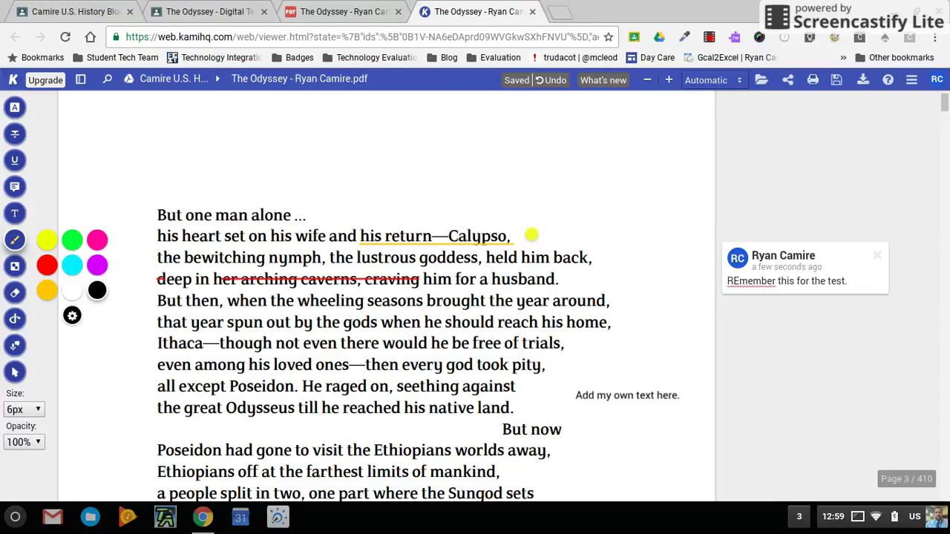
left_click(12, 247)
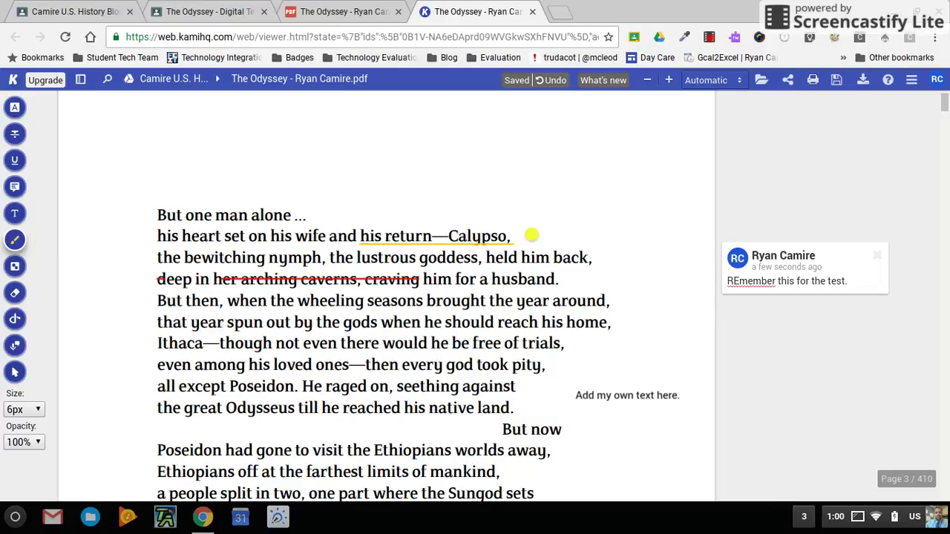
left_click(14, 242)
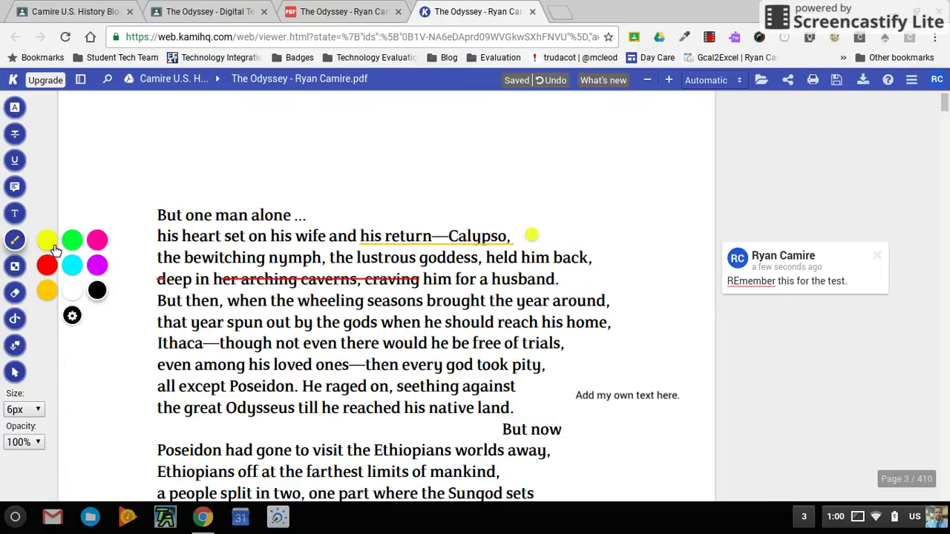
left_click(97, 265)
left_click_drag(129, 162, 232, 172)
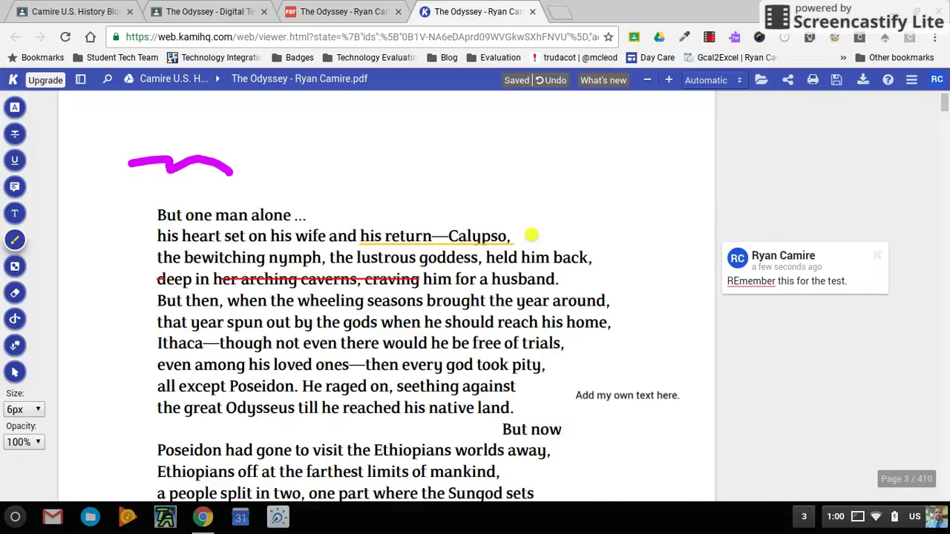
- Handwrite 'I can write' above the passage
mouse_move(536, 144)
left_mouse_down()
mouse_move(523, 177)
mouse_move(541, 134)
left_mouse_up()
mouse_move(518, 182)
left_mouse_down()
mouse_move(553, 167)
mouse_move(678, 159)
left_mouse_up()
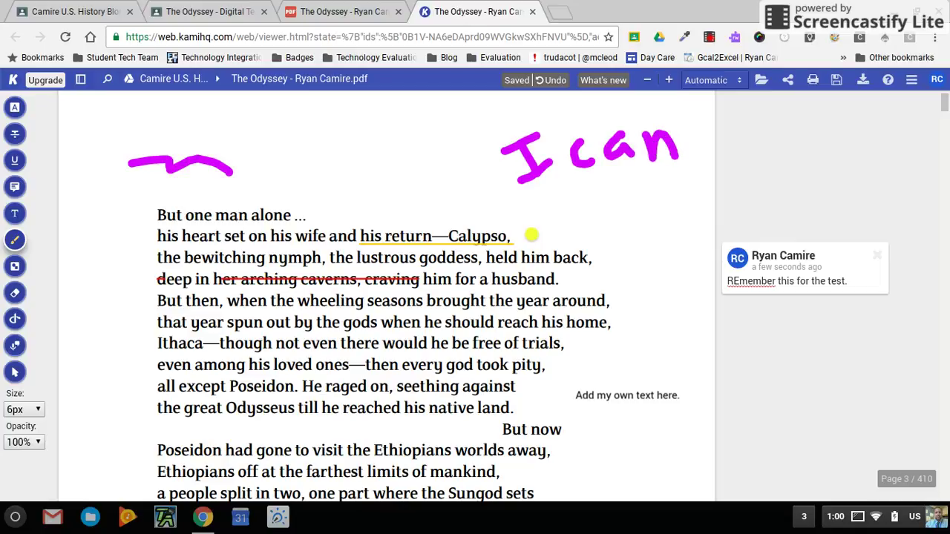
mouse_move(555, 210)
left_mouse_down()
mouse_move(630, 199)
mouse_move(637, 210)
left_mouse_up()
left_click(632, 175)
mouse_move(653, 174)
left_mouse_down()
mouse_move(647, 197)
mouse_move(661, 190)
left_mouse_up()
left_click_drag(677, 186, 715, 191)
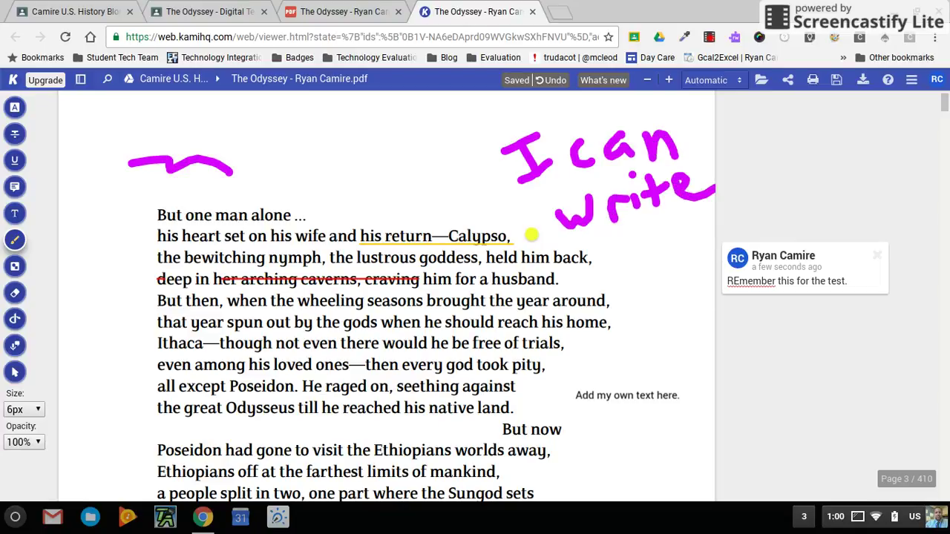
- Set the drawing pen size to 2px
left_click(25, 409)
mouse_move(15, 240)
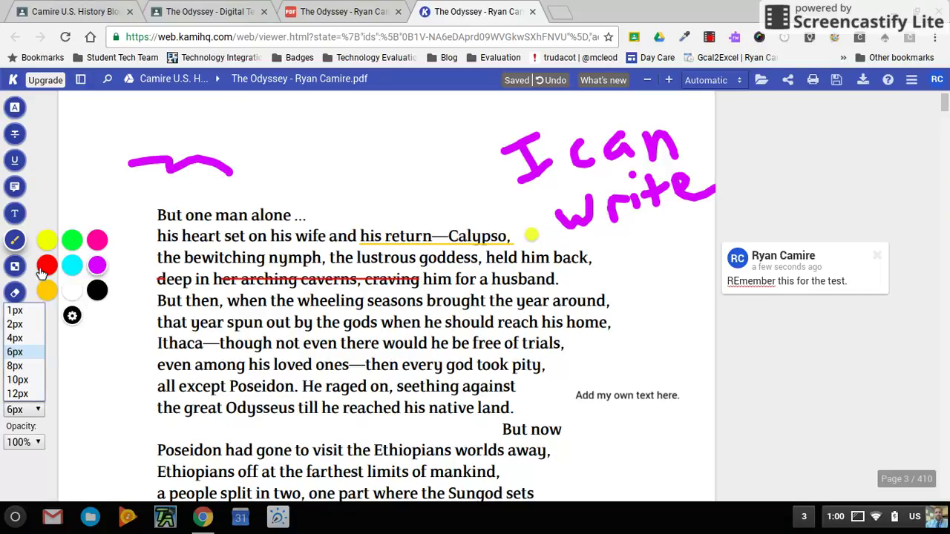
left_click(32, 324)
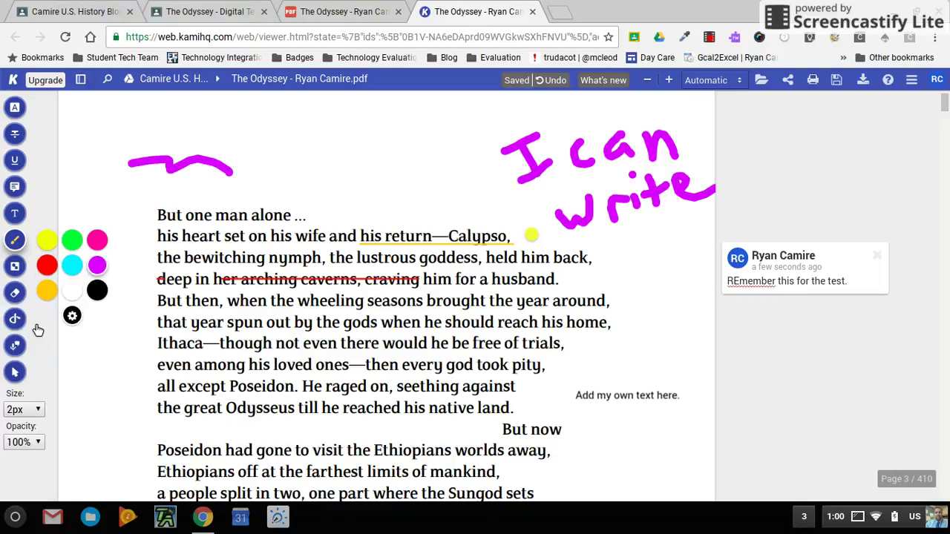
left_click(37, 444)
- Set pen opacity to 50% and draw a thin translucent pink zigzag across the middle lines
left_click(28, 379)
mouse_move(349, 305)
left_mouse_down()
mouse_move(446, 327)
mouse_move(510, 364)
mouse_move(490, 369)
left_mouse_up()
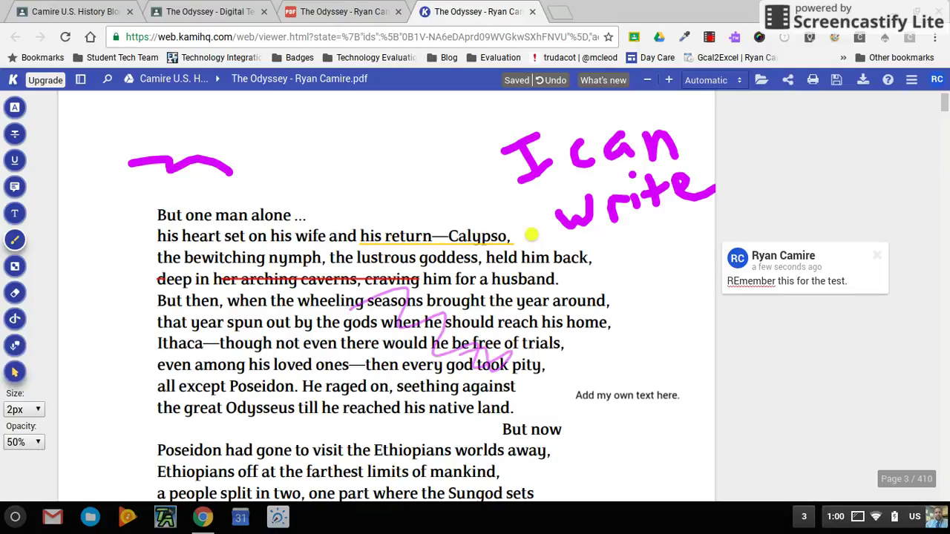
left_click(24, 409)
- Draw a thick 12px, 50%-opacity pink stroke across the Poseidon lines
left_click(14, 159)
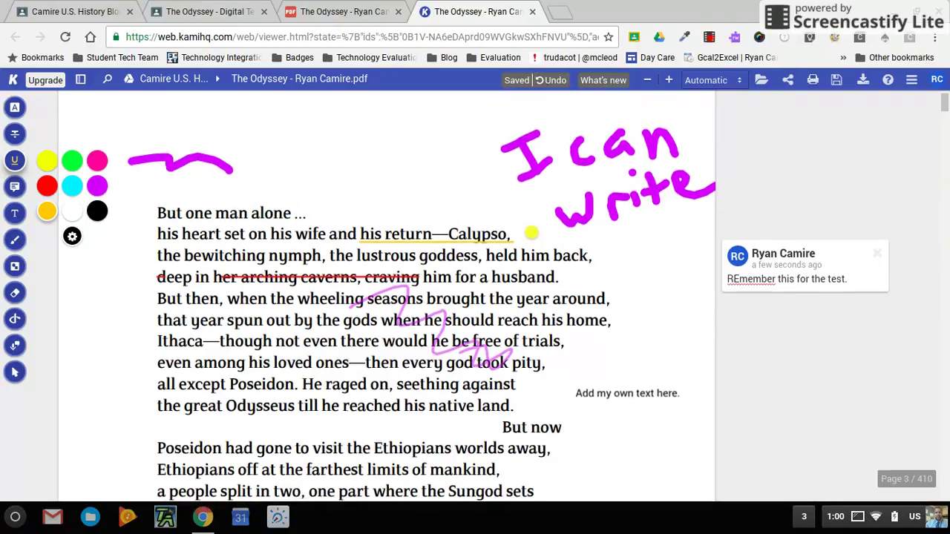
scroll(385, 304, "down", 1)
left_click(97, 186)
scroll(386, 304, "down", 1)
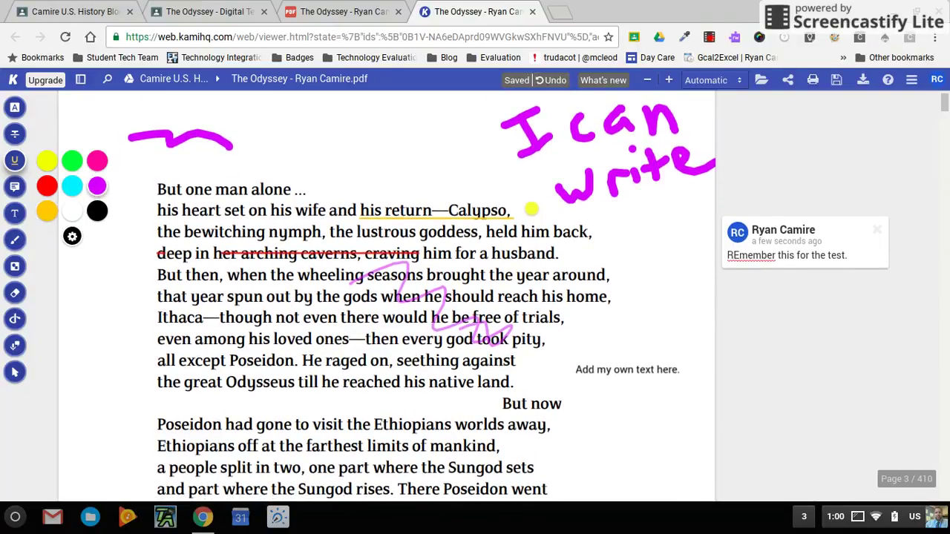
key("d")
mouse_move(227, 360)
left_mouse_down()
mouse_move(335, 362)
mouse_move(542, 426)
left_mouse_up()
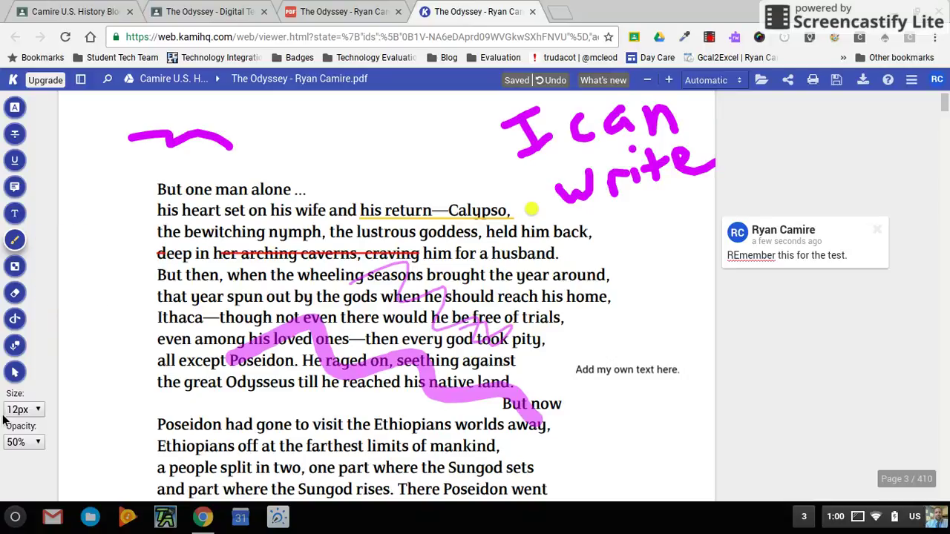
- Switch to Select Text and scroll down to the 'Ah how shameless' passage
left_click(15, 372)
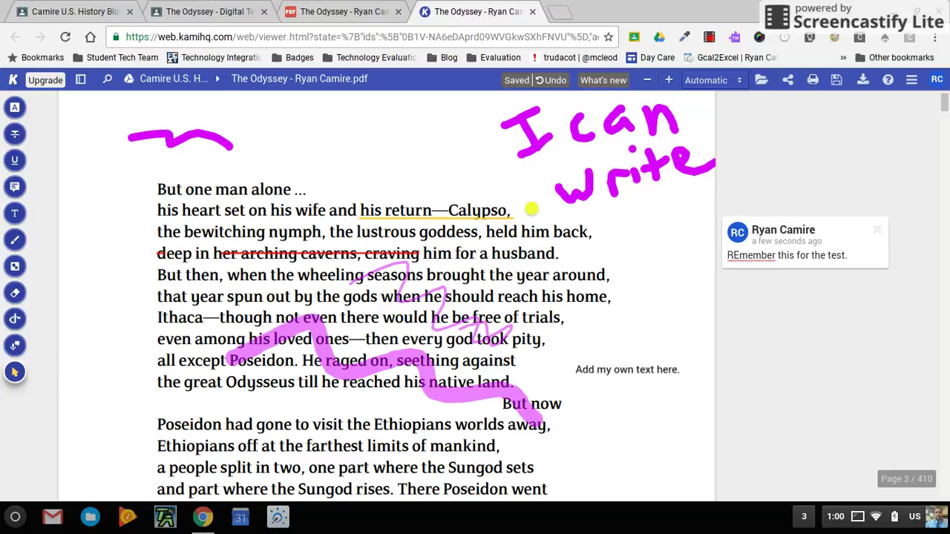
scroll(424, 437, "down", 5)
scroll(386, 297, "down", 2)
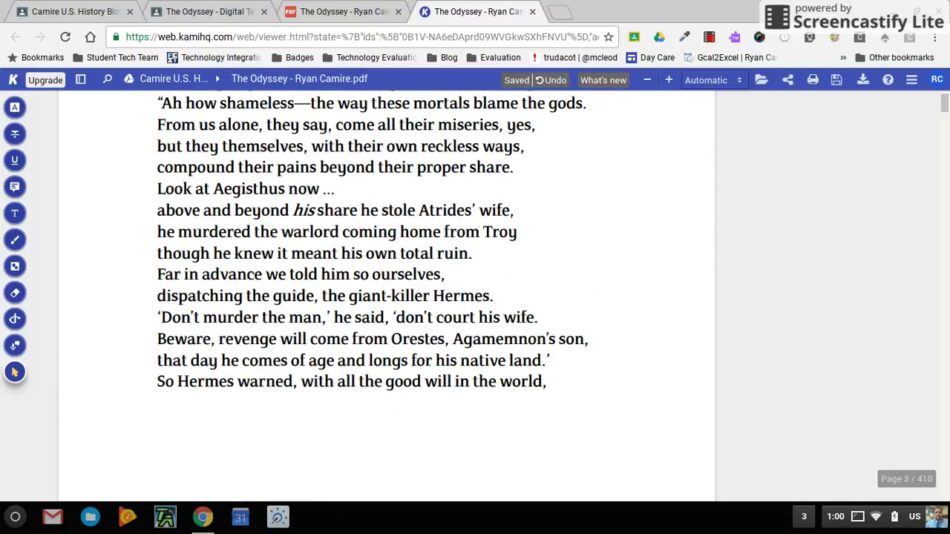
- Draw large magenta pen handwriting, including a hook stroke, beside the Hermes lines
left_click(15, 240)
mouse_move(596, 402)
left_mouse_down()
mouse_move(601, 365)
mouse_move(627, 338)
left_mouse_up()
left_click_drag(613, 283, 656, 325)
left_click_drag(651, 286, 616, 319)
left_click_drag(664, 248, 663, 278)
left_click_drag(665, 222, 699, 264)
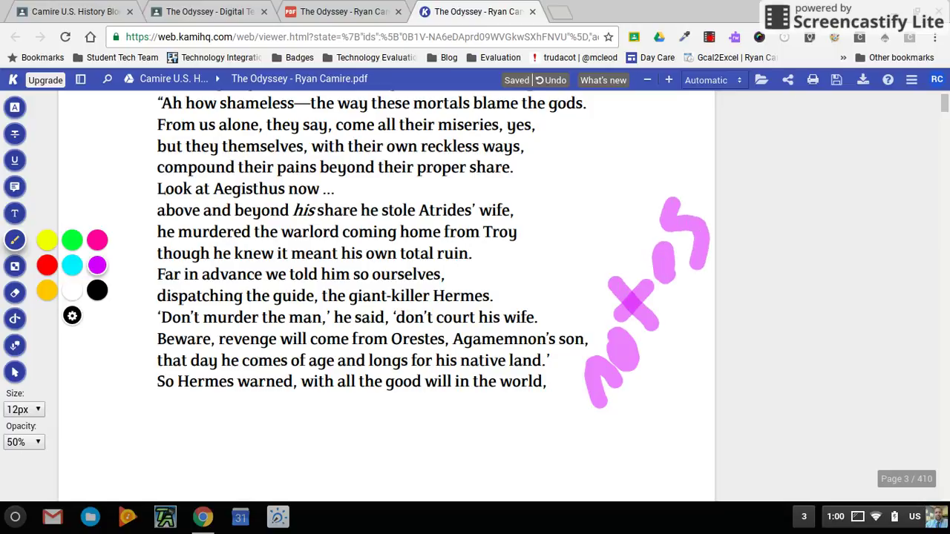
- Set the pen opacity to 100%, check pen sizes, then return to Kami's file-opening screen
left_click(24, 443)
left_click(22, 434)
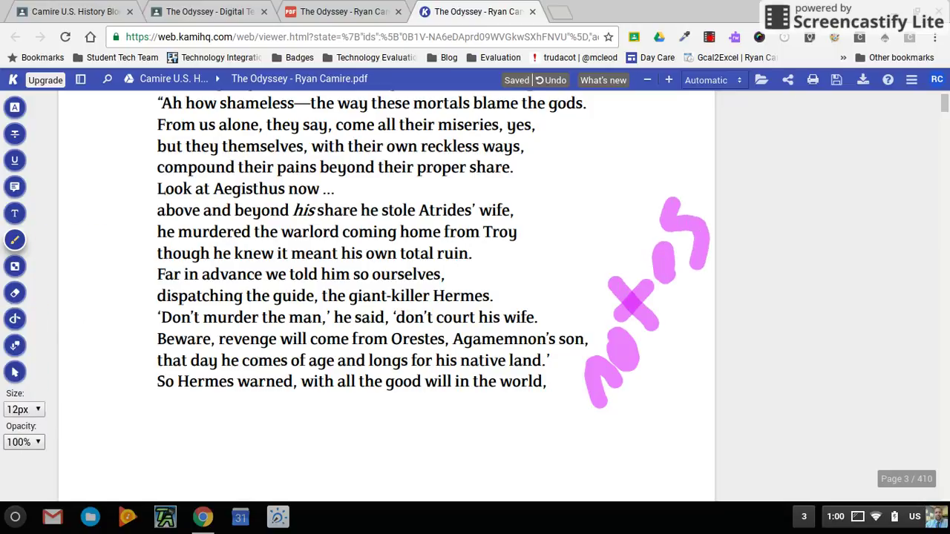
left_click(14, 186)
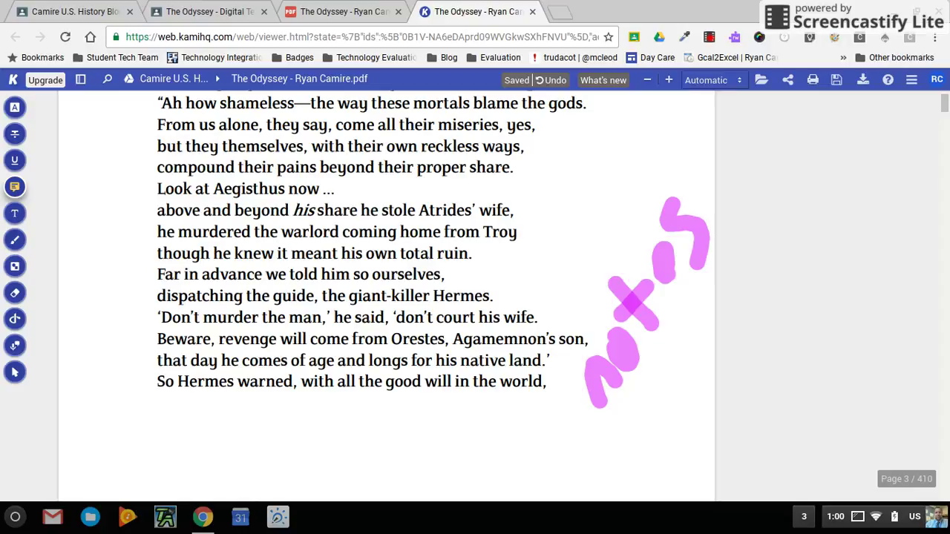
left_click(15, 239)
left_click(24, 408)
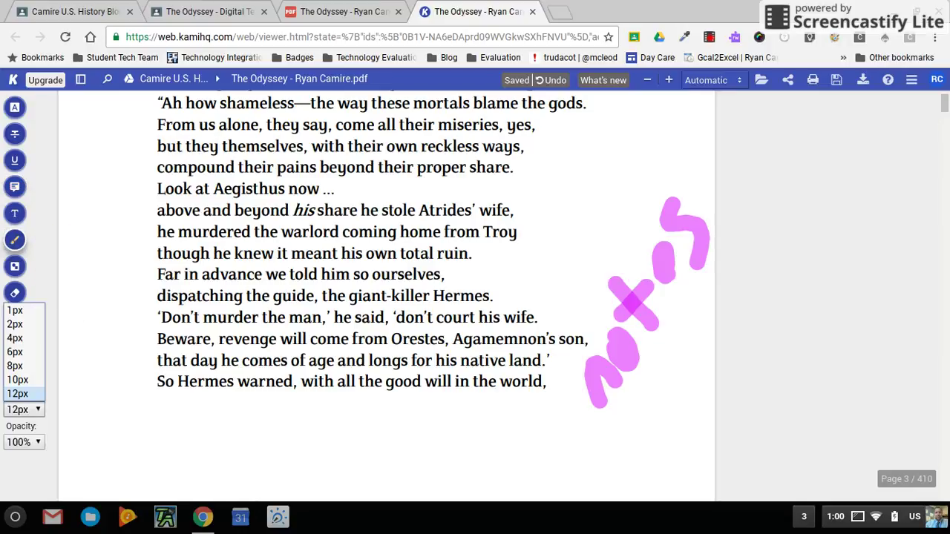
left_click(14, 80)
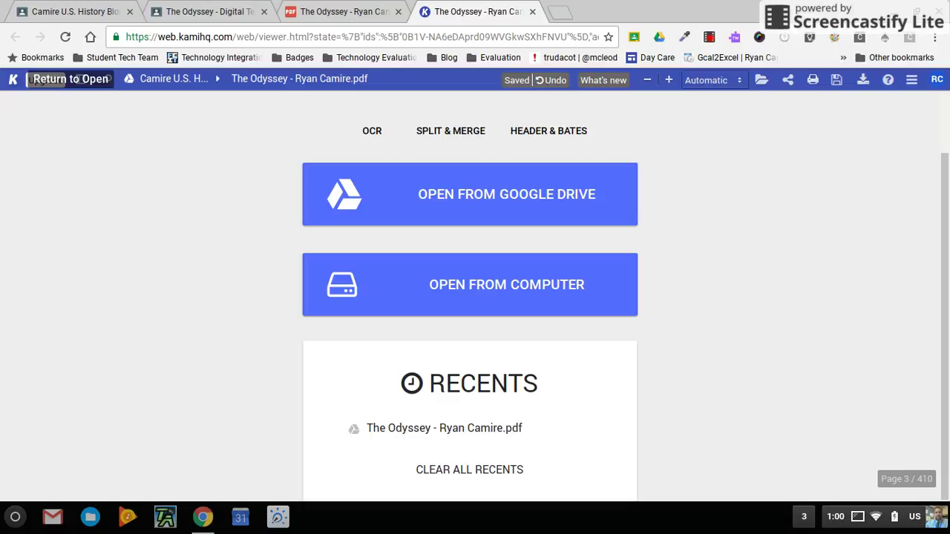
- Return to the Odyssey PDF and draw a thin magenta line beside the title
scroll(469, 297, "up", 2)
scroll(469, 297, "down", 2)
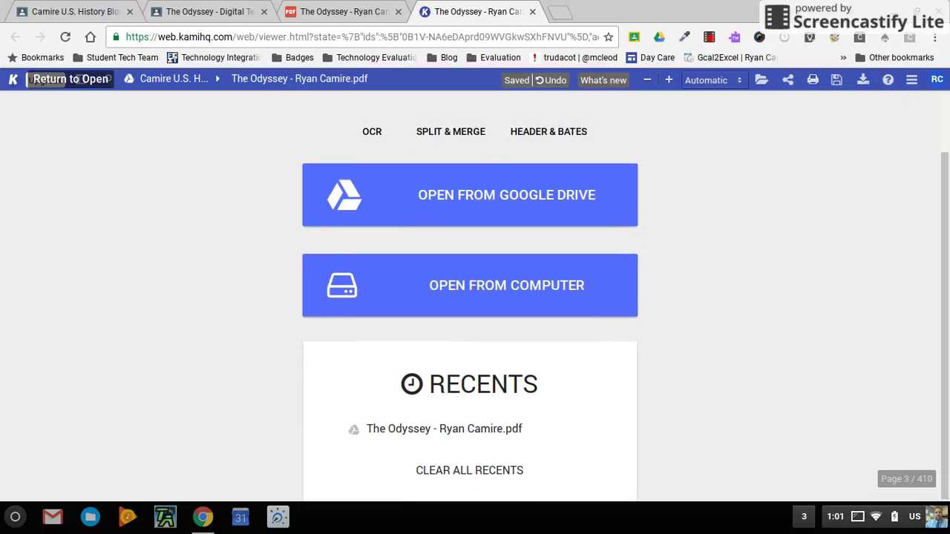
left_click(14, 79)
left_click_drag(613, 426, 620, 230)
- Switch to Select Text and scroll back to page 3
left_click(15, 372)
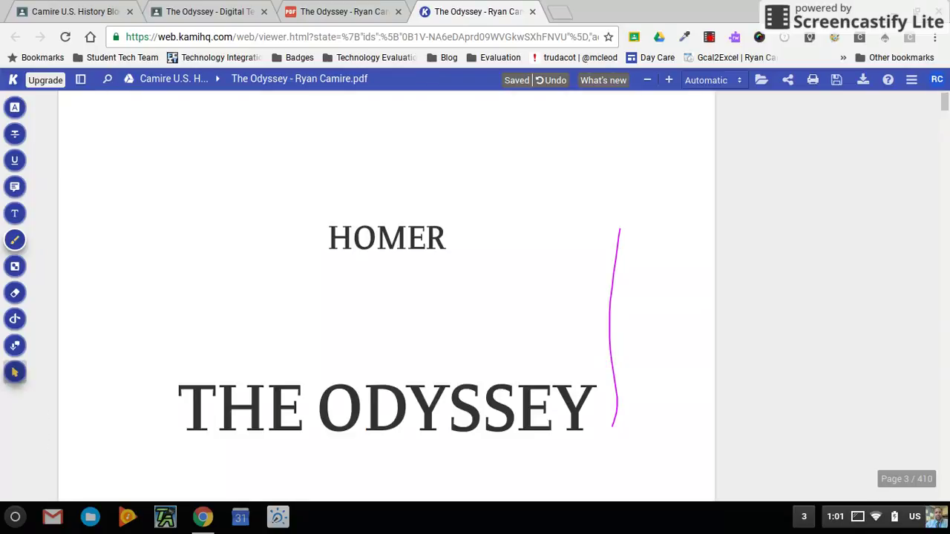
scroll(15, 372, "down", 15)
scroll(15, 372, "down", 20)
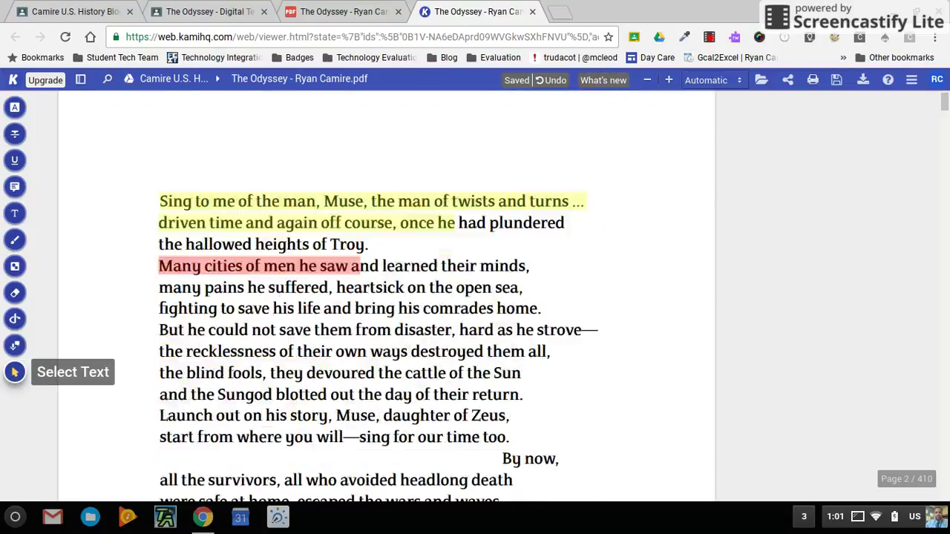
scroll(15, 372, "up", 1)
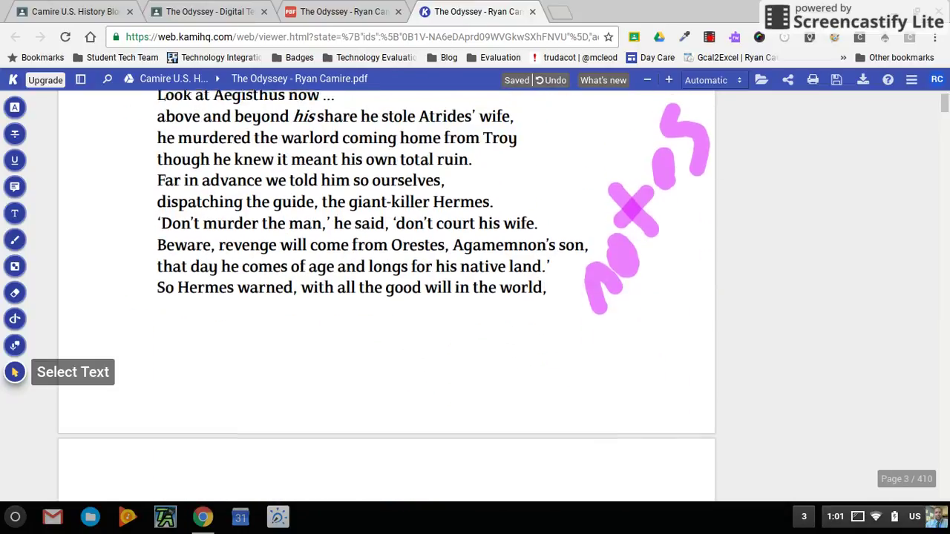
- Handwrite 'Now pen' below the text in thin black ink
key("d")
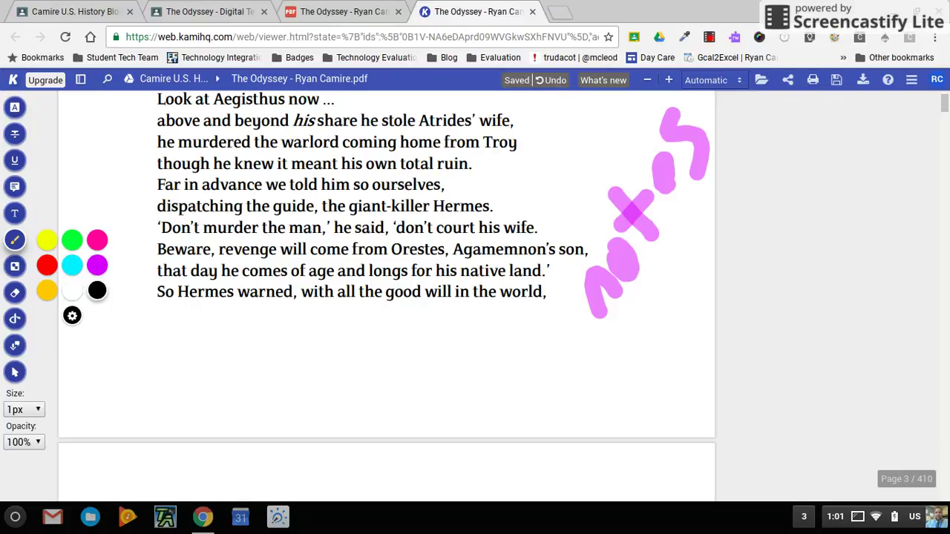
mouse_move(81, 373)
left_mouse_down()
mouse_move(101, 402)
mouse_move(110, 346)
mouse_move(143, 311)
left_mouse_up()
mouse_move(133, 413)
left_mouse_down()
mouse_move(131, 388)
mouse_move(167, 359)
left_mouse_up()
- Strike through 'native land', circle 'in the world,' and handwrite 'What is' beneath it
mouse_move(524, 272)
left_mouse_down()
mouse_move(553, 290)
mouse_move(513, 273)
left_mouse_up()
mouse_move(433, 346)
left_mouse_down()
mouse_move(467, 360)
mouse_move(491, 354)
left_mouse_up()
mouse_move(504, 341)
left_mouse_down()
mouse_move(502, 353)
mouse_move(516, 353)
left_mouse_up()
mouse_move(529, 321)
left_mouse_down()
mouse_move(522, 352)
mouse_move(542, 335)
left_mouse_up()
left_click_drag(560, 346, 561, 354)
left_click_drag(587, 323, 593, 364)
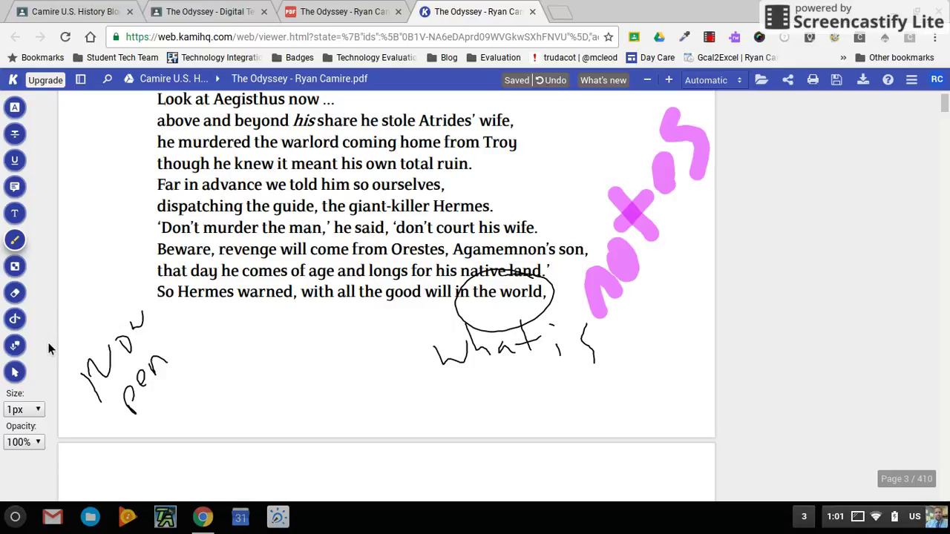
left_click(15, 265)
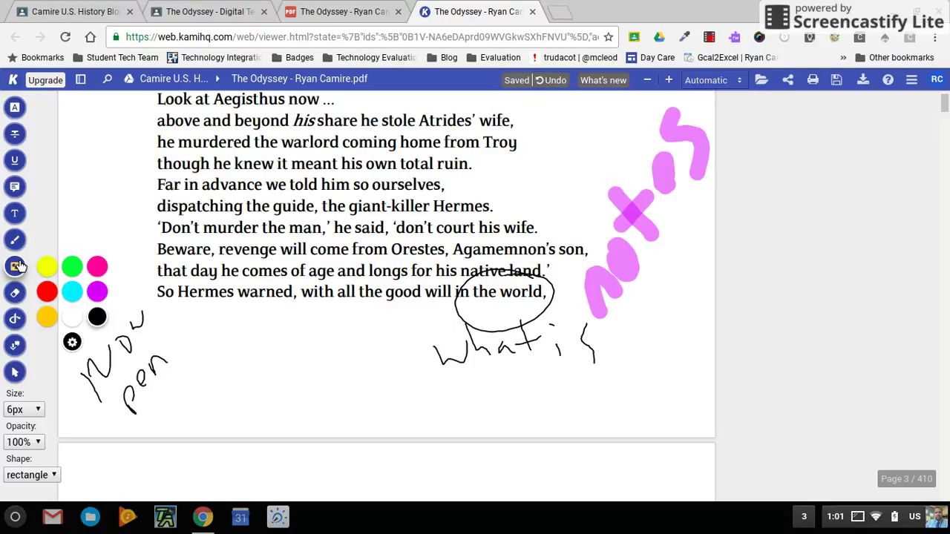
left_click(26, 476)
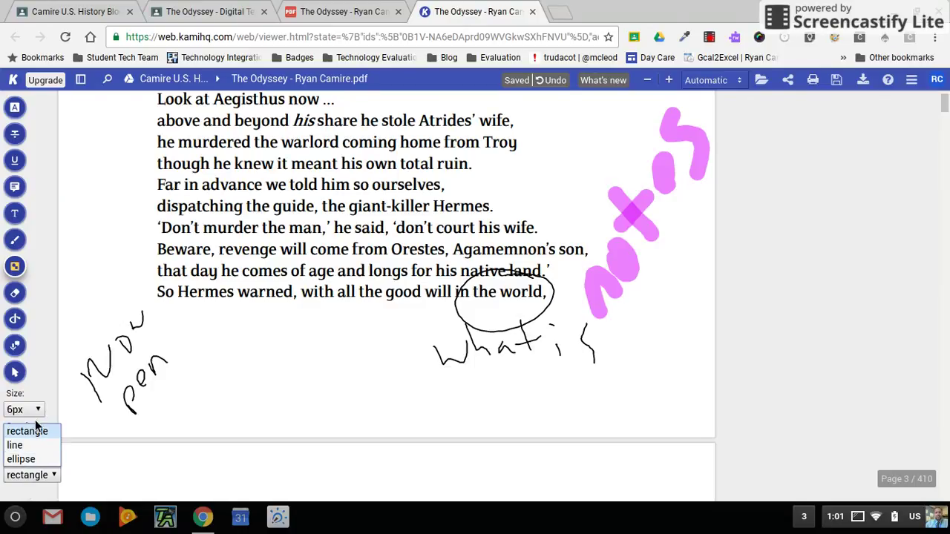
- Erase letters of the black 'Now pen' and the magenta X beside the Hermes lines
left_click(15, 293)
left_click(124, 345)
left_click(158, 366)
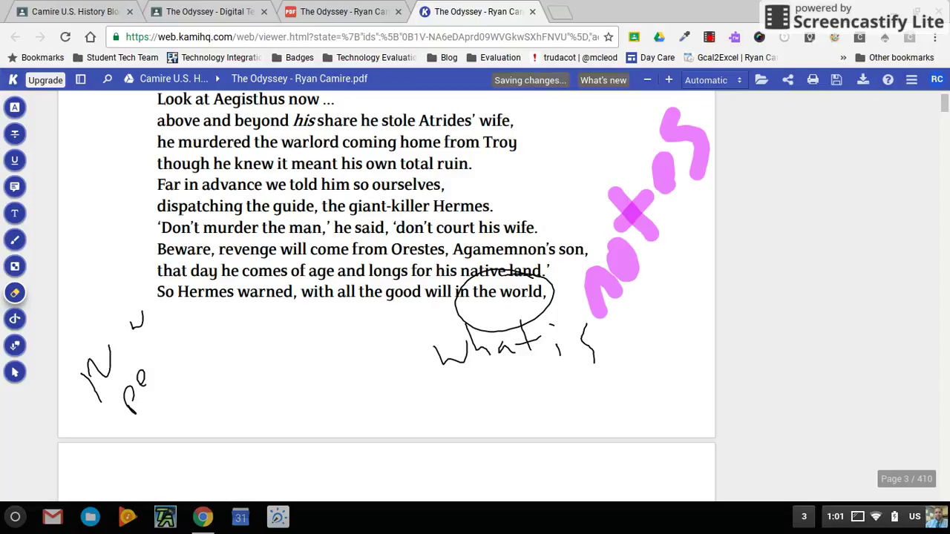
left_click(632, 213)
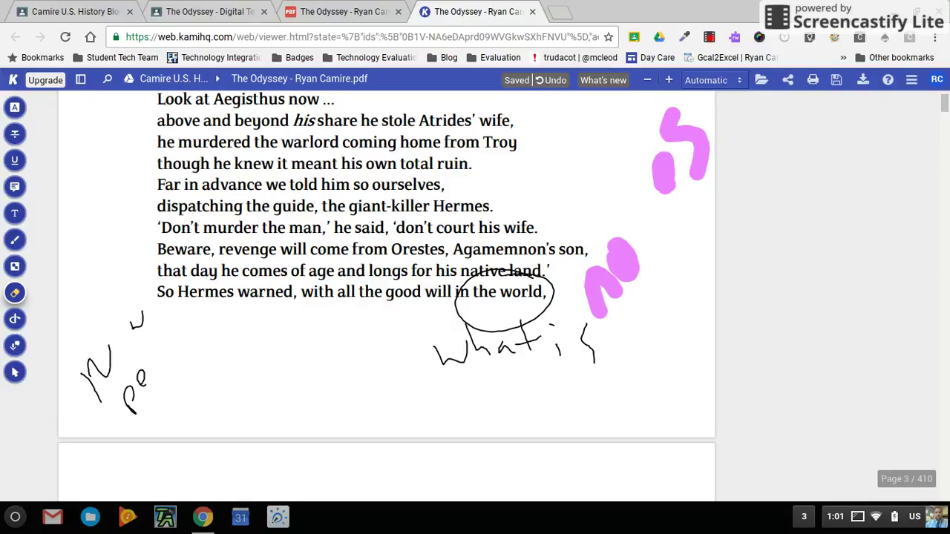
scroll(385, 296, "up", 10)
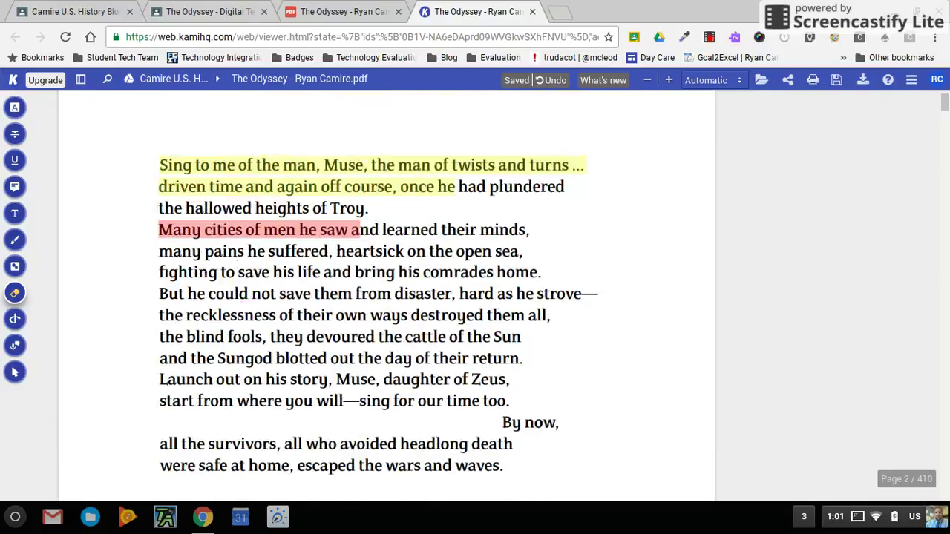
- Save the document's 20 unsaved annotation changes to Google Drive with Save Now
left_click(787, 80)
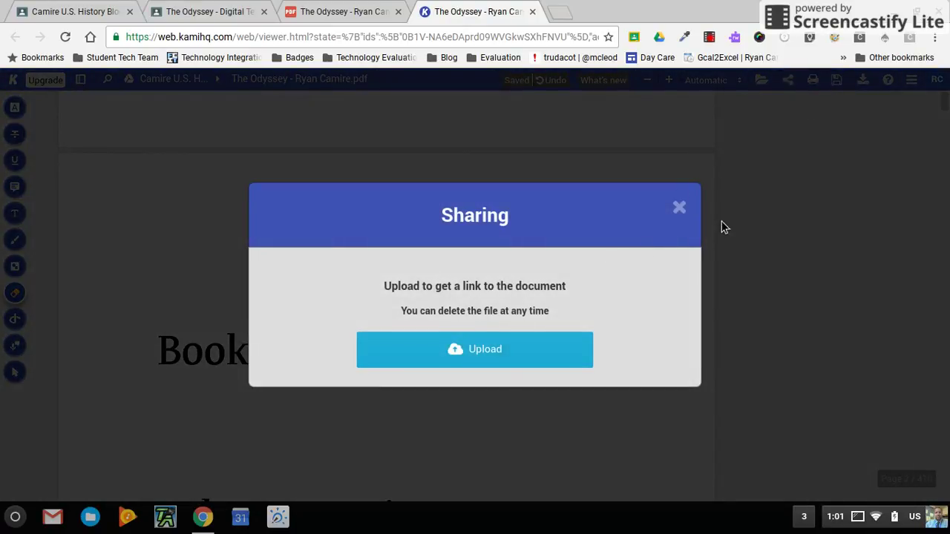
left_click(686, 212)
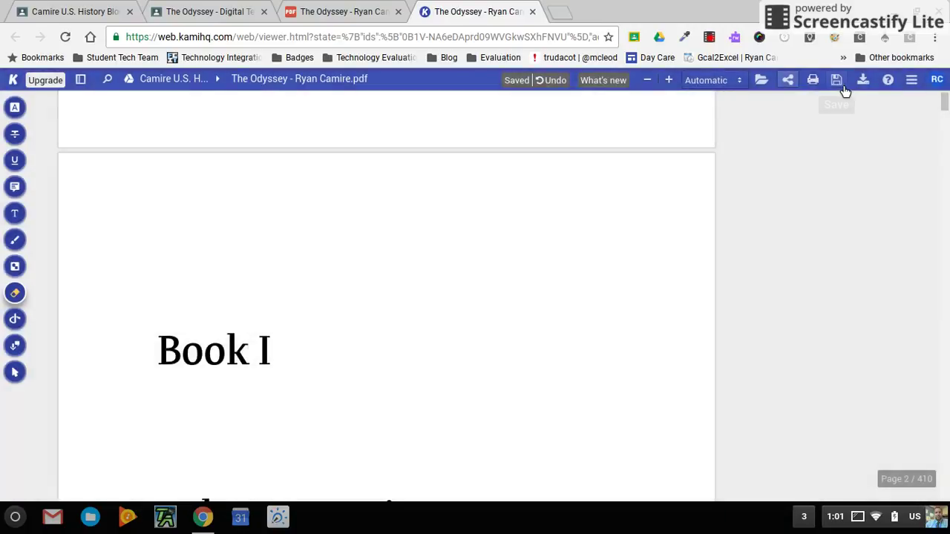
left_click(839, 82)
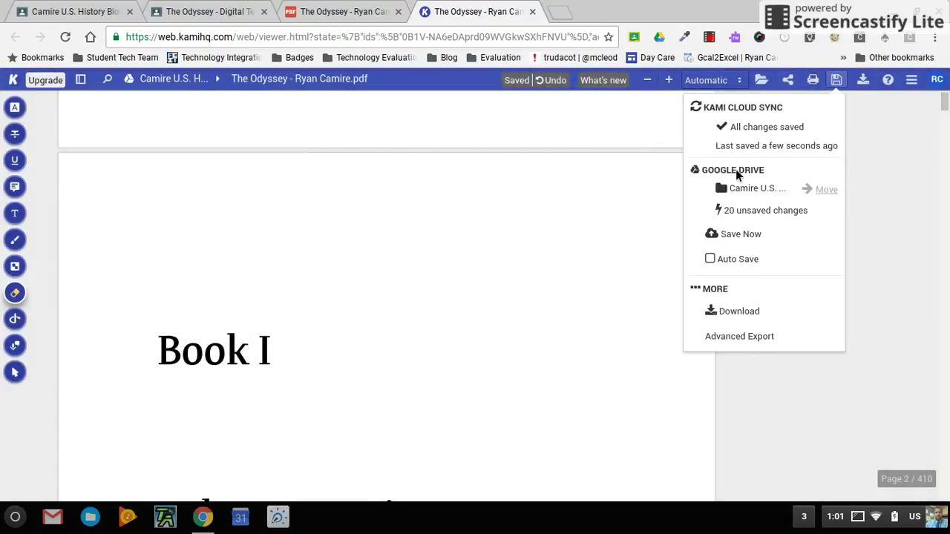
left_click(741, 240)
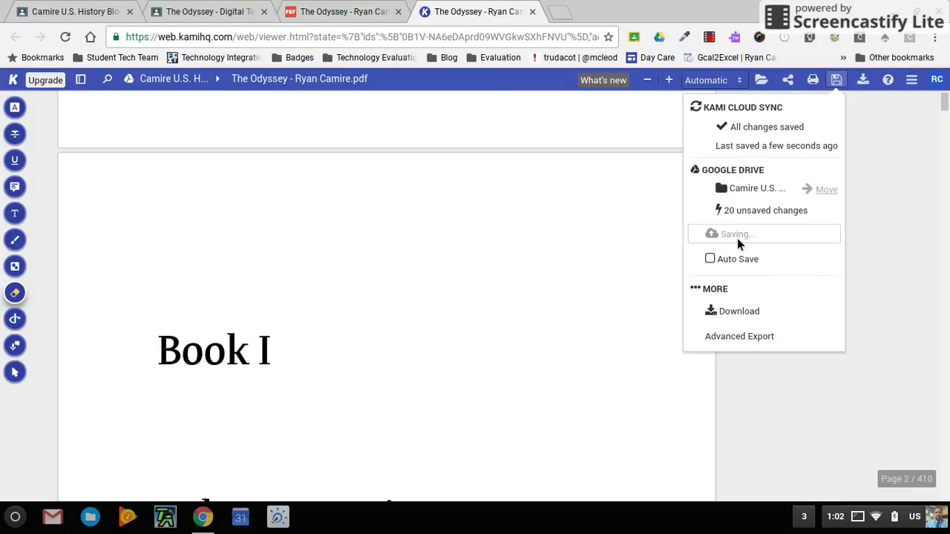